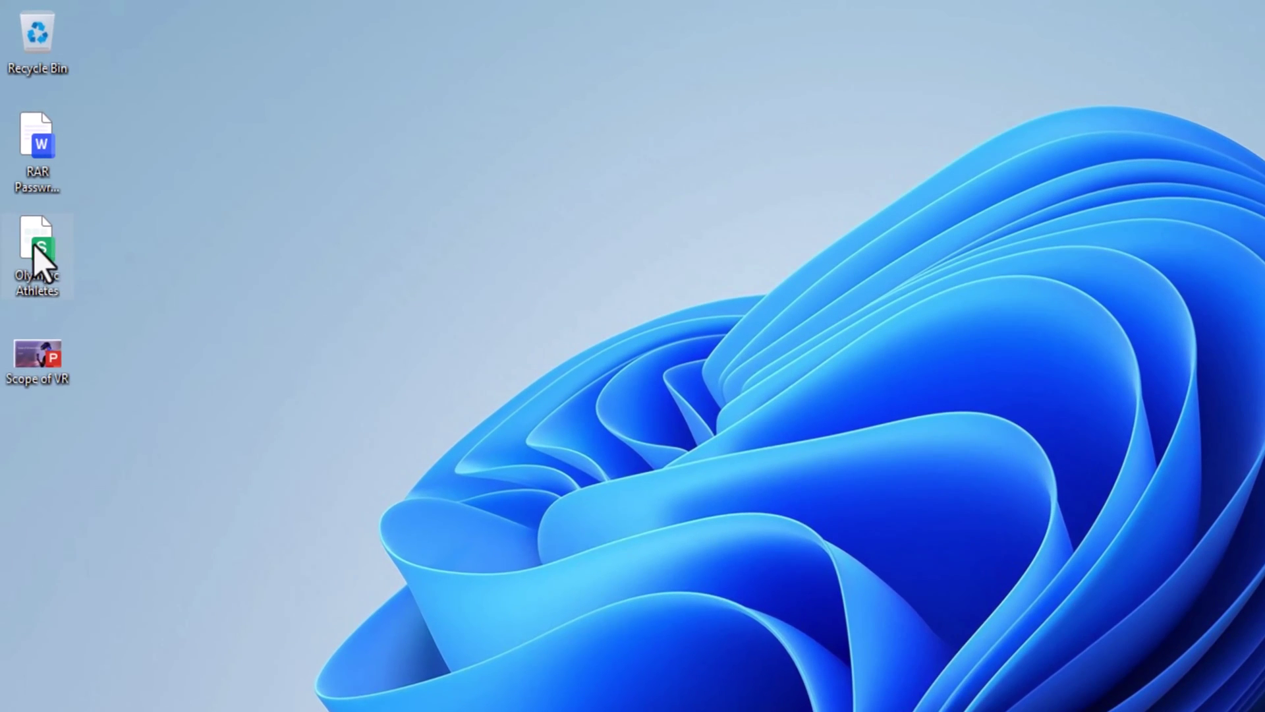
Step: Open the Olympic Athletes workbook in Excel and inspect cell K2's AVERAGE formula
right_click(45, 254)
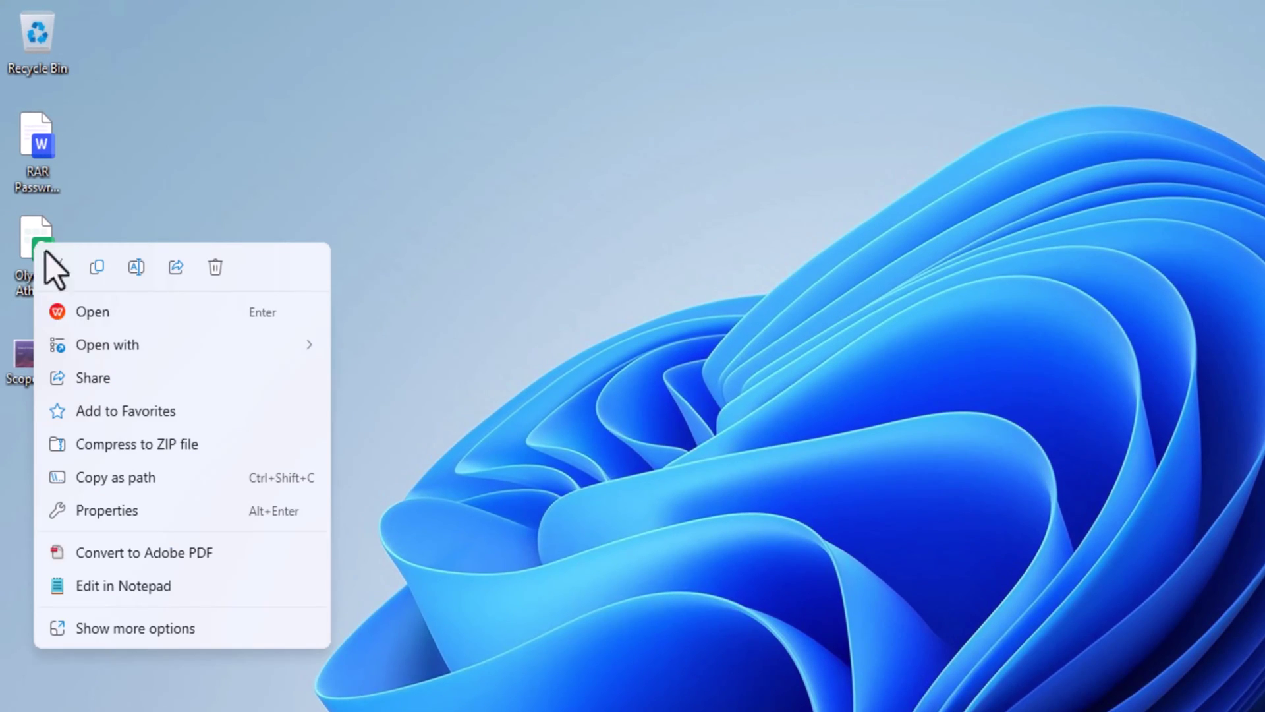
mouse_move(191, 346)
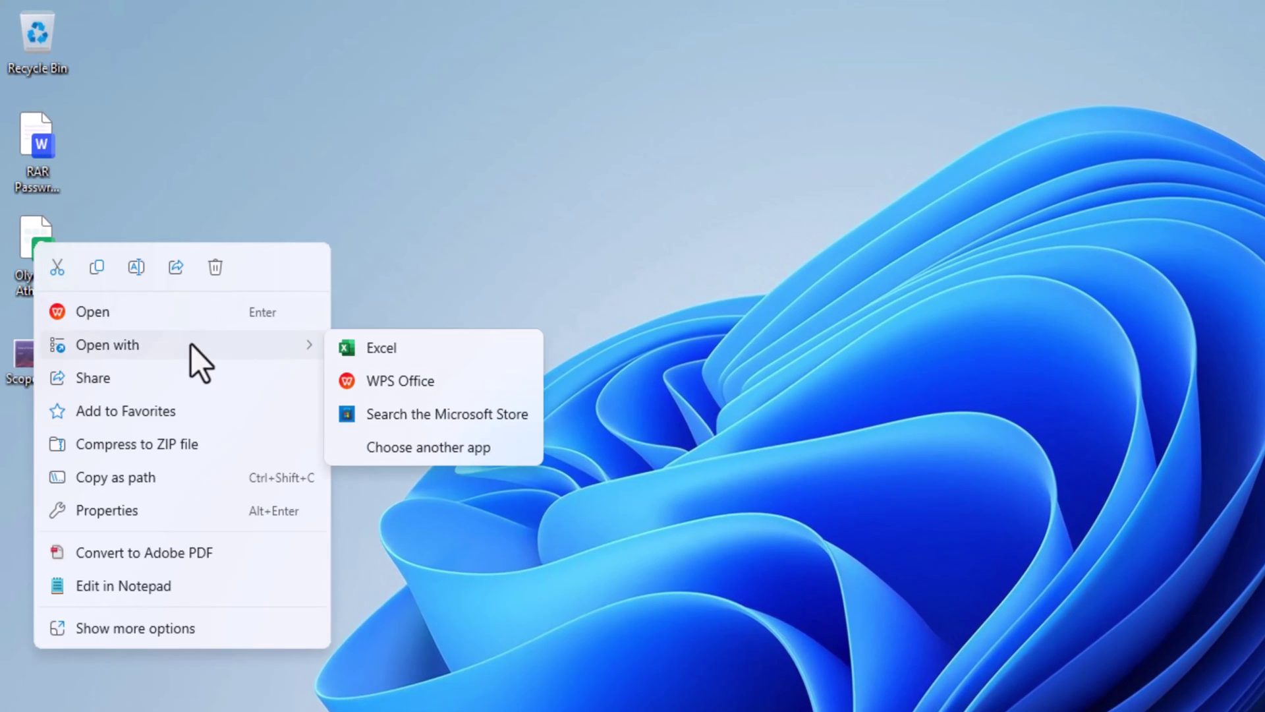
click(425, 345)
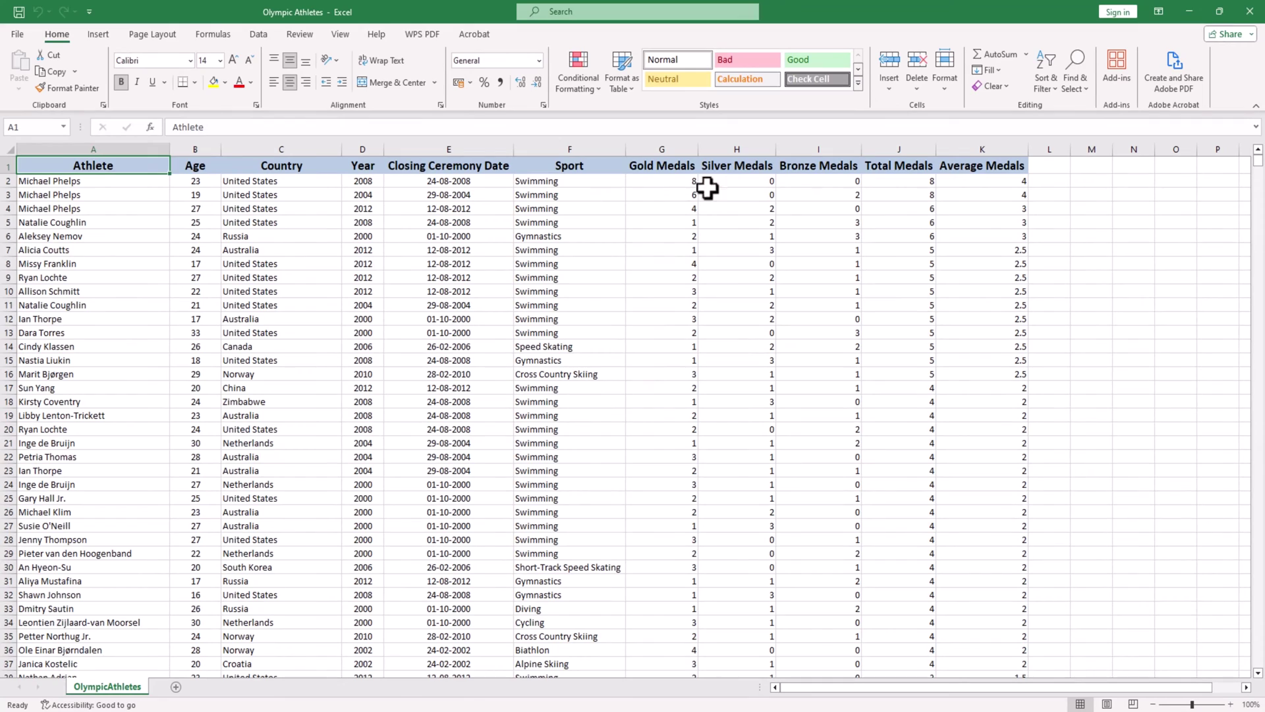
click(955, 179)
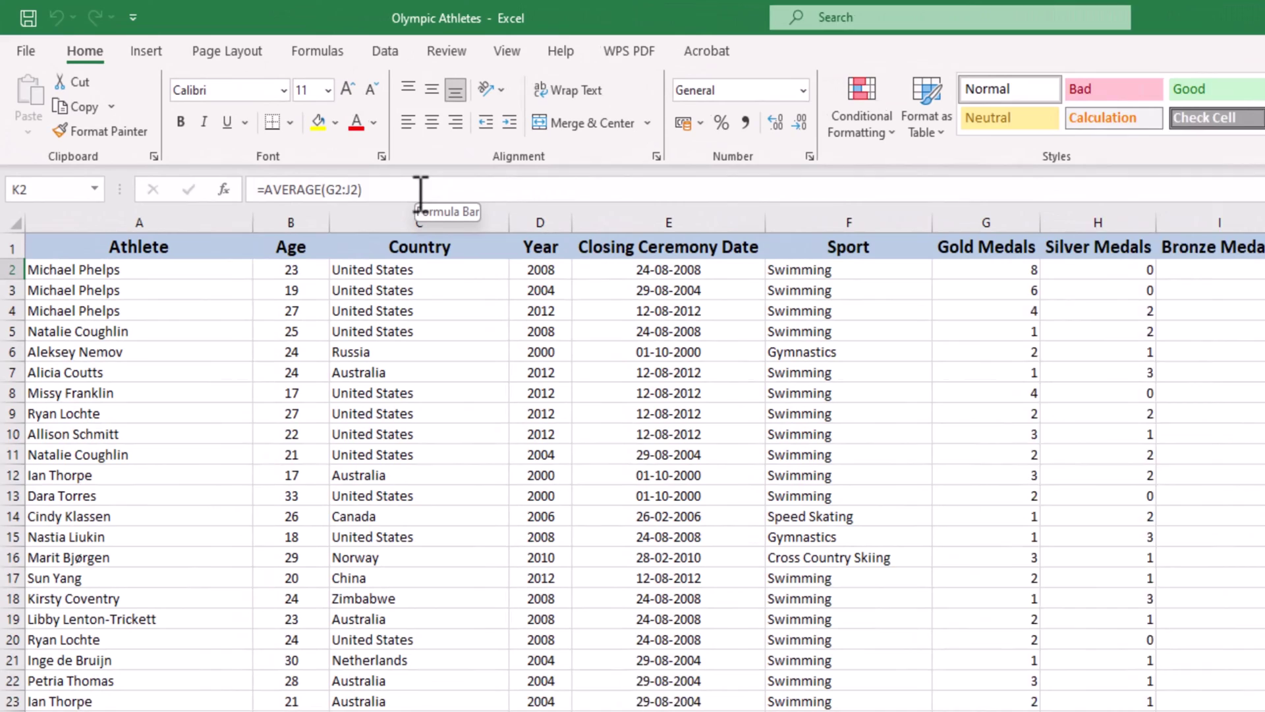
drag(420, 191, 264, 189)
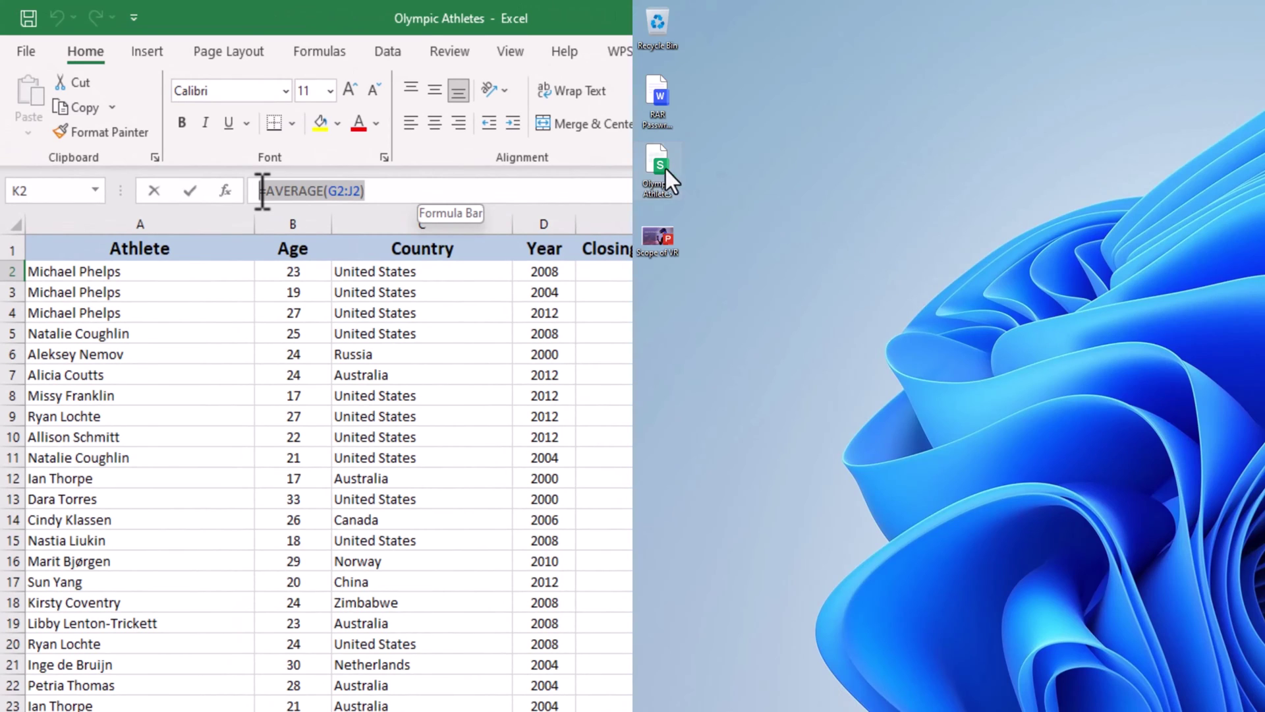
Step: Compare K2's formula in the WPS copy, then open the RAR document in WPS Writer
right_click(654, 164)
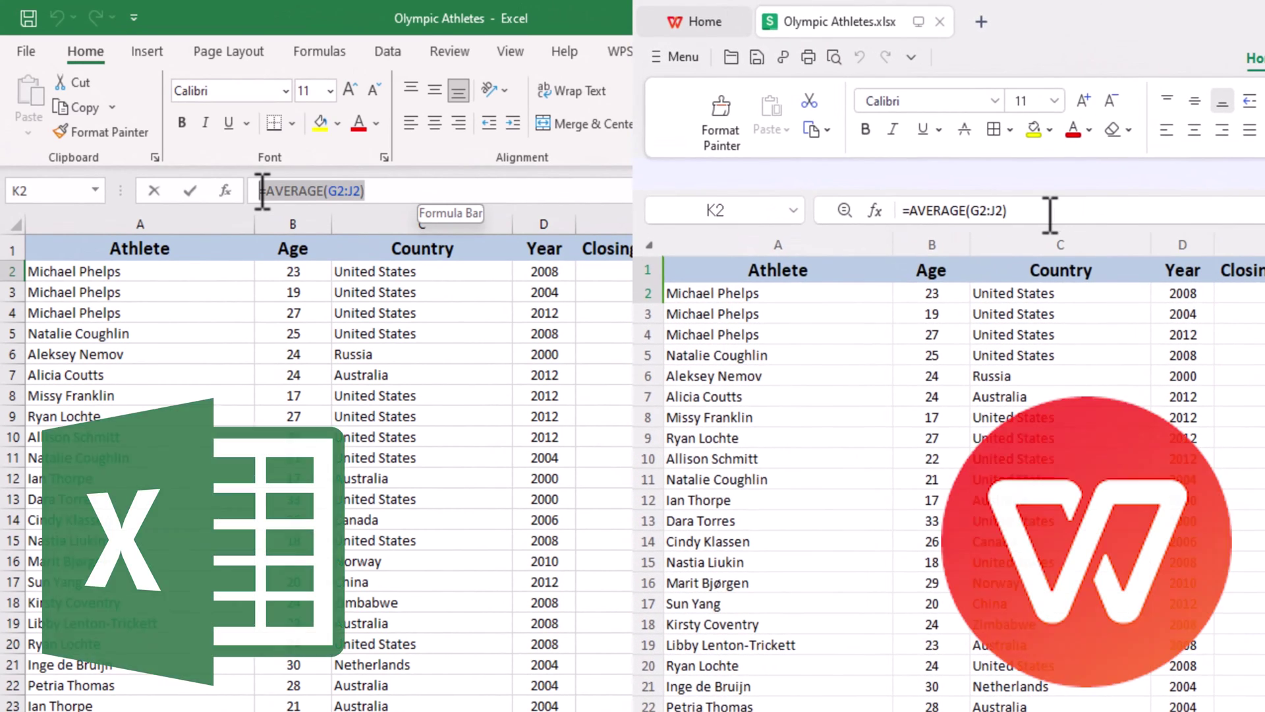
drag(1051, 212, 900, 211)
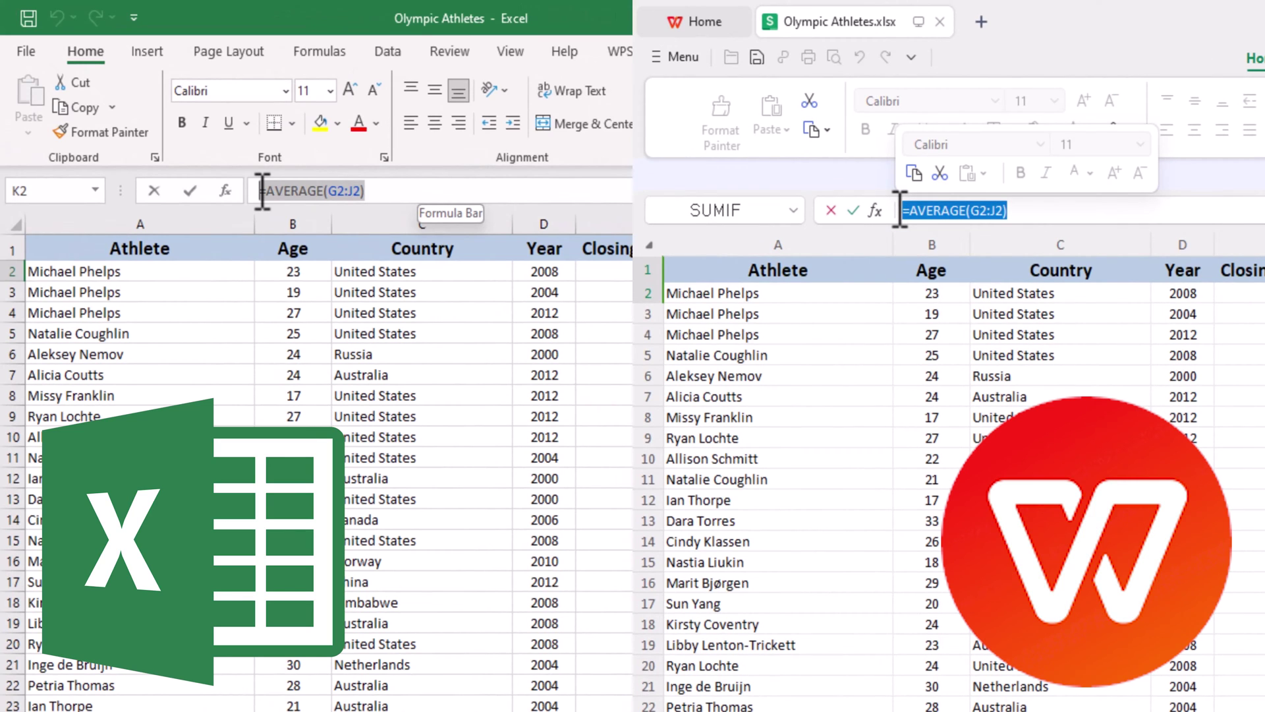
right_click(21, 92)
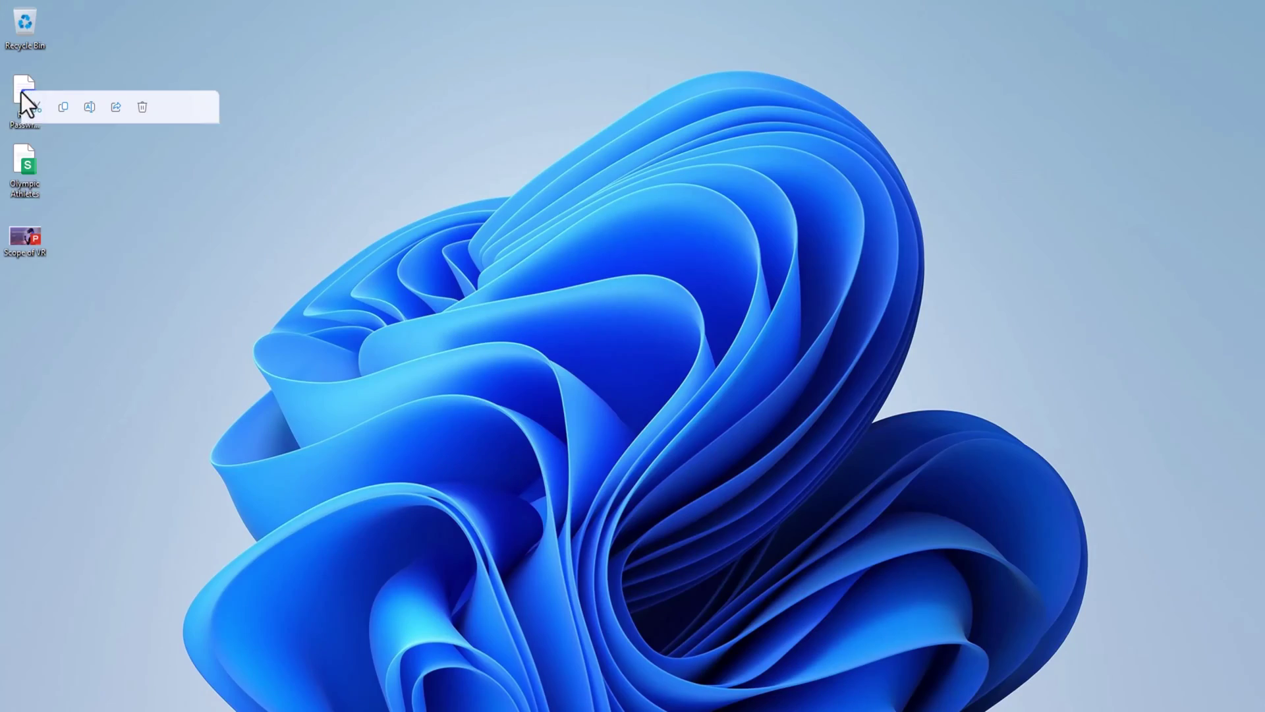
click(61, 143)
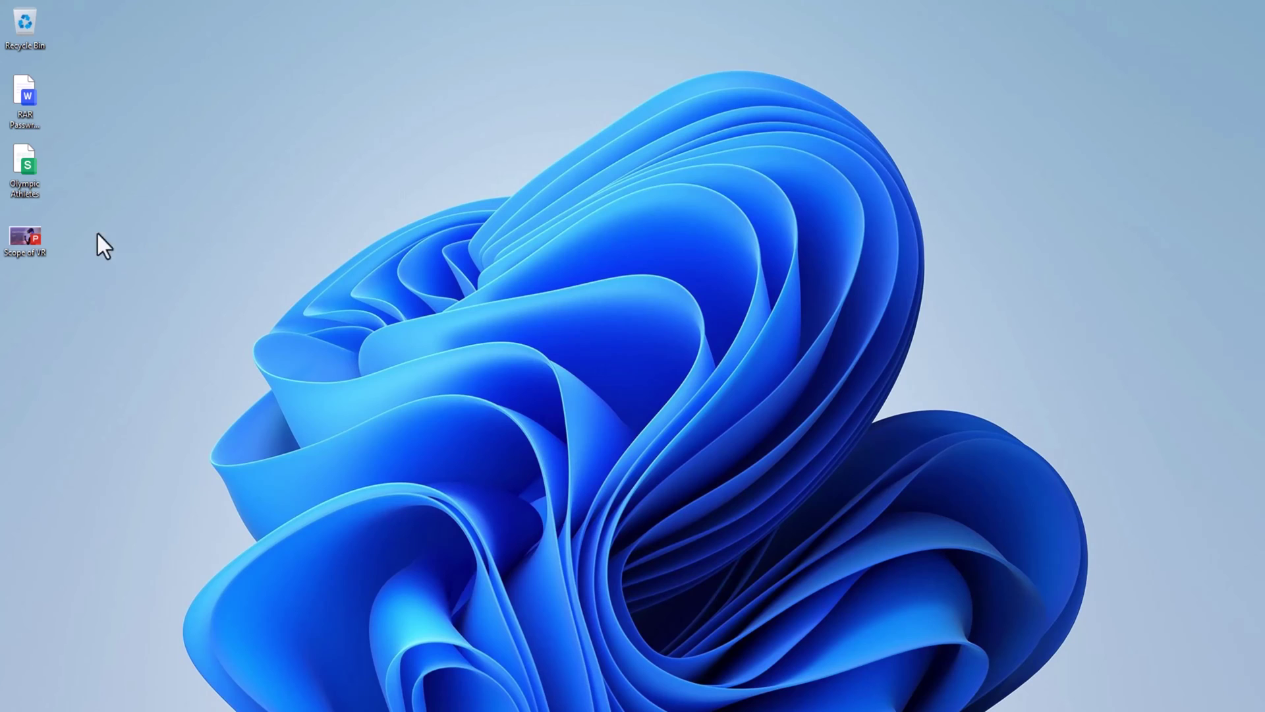
Step: Open the Scope of VR presentation from the desktop in WPS Office
right_click(26, 240)
click(68, 286)
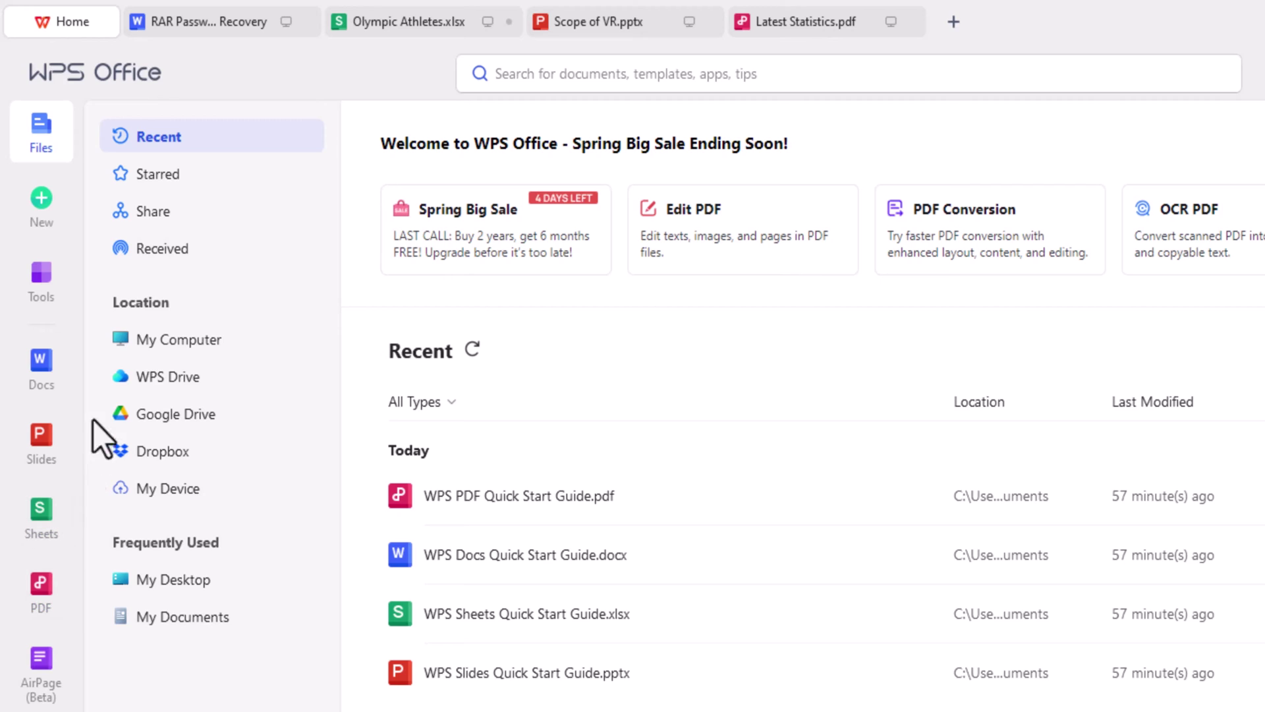
Step: Browse the RAR, Olympic Athletes, Scope of VR and Latest Statistics document tabs
click(186, 29)
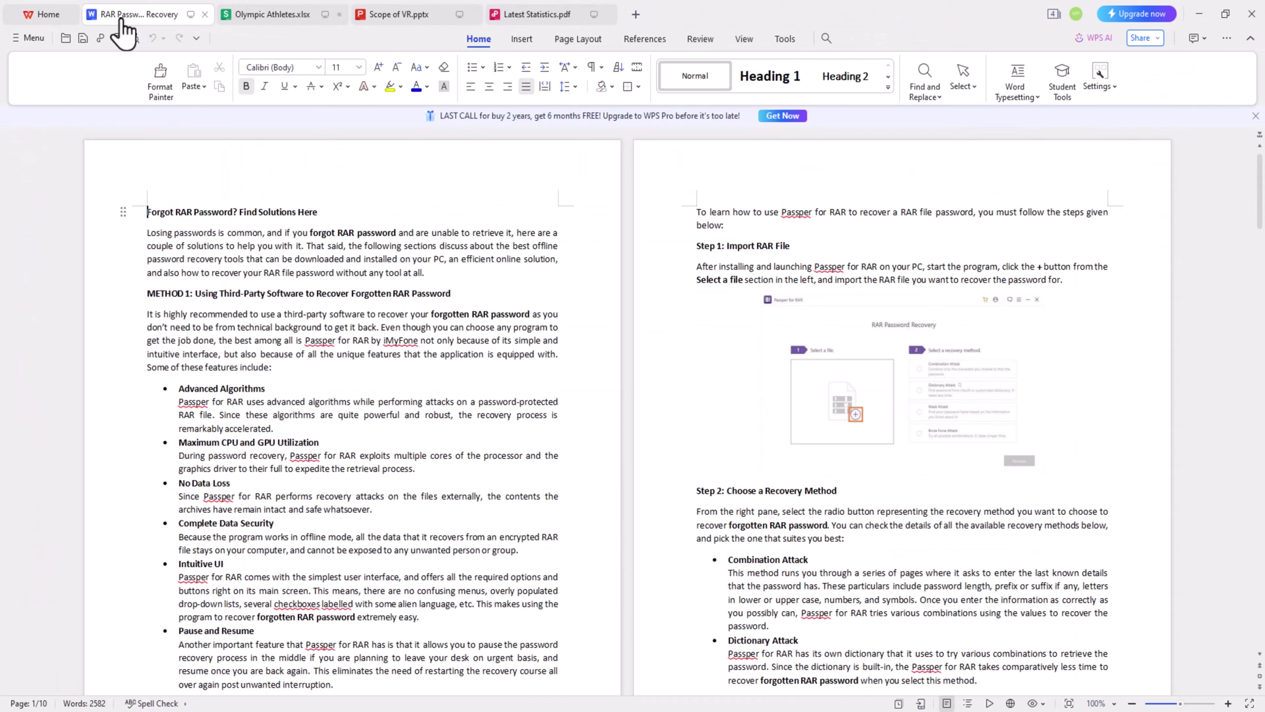
click(275, 16)
click(408, 16)
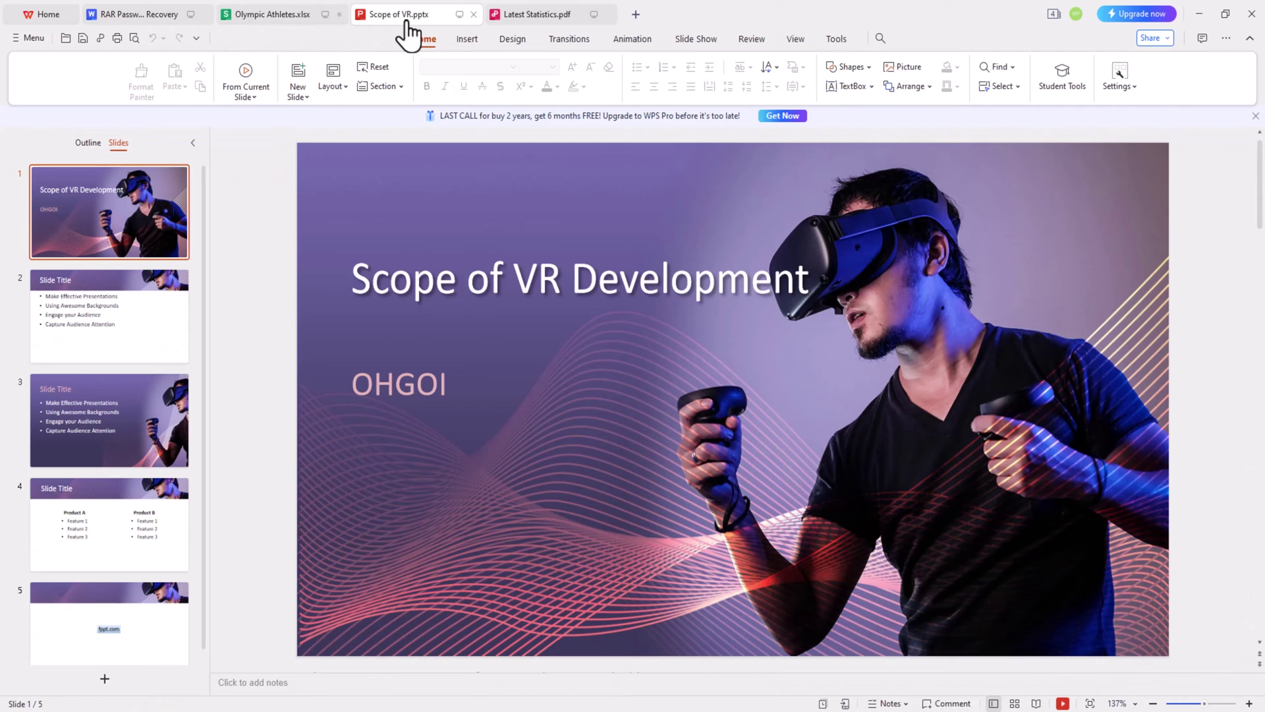
click(527, 16)
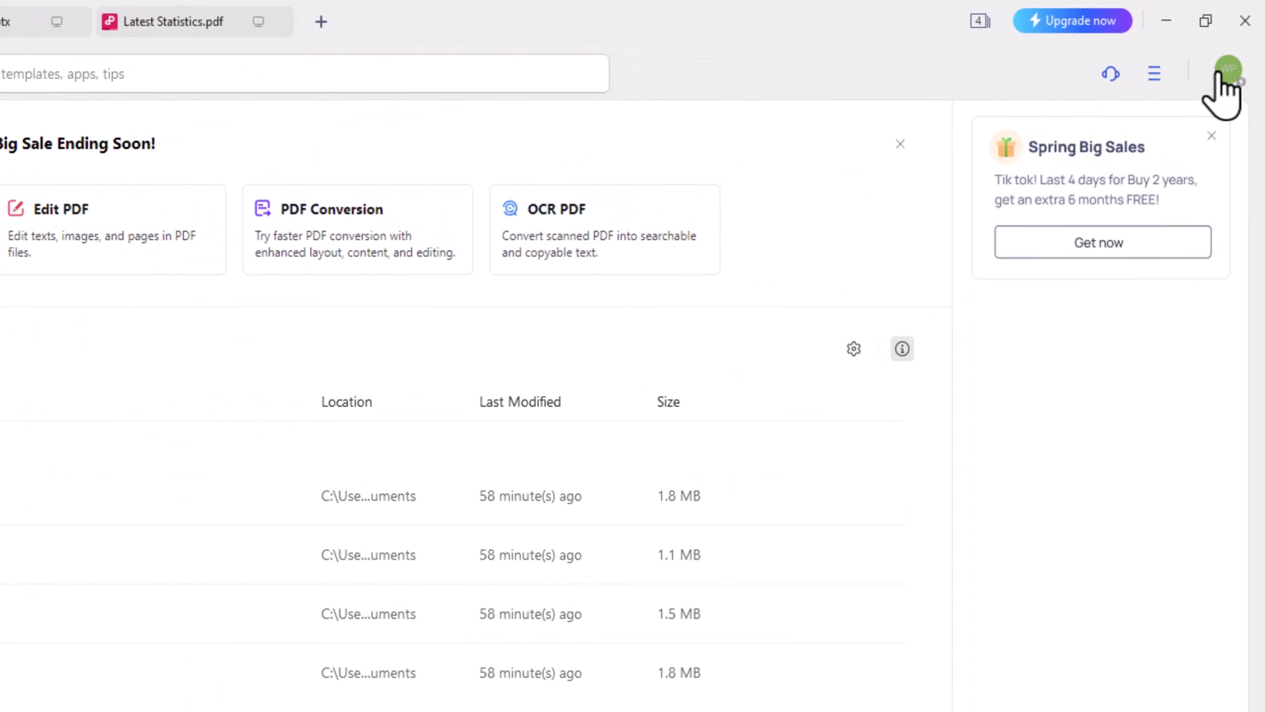
Step: Send the WPS PDF Quick Start Guide to the signed-in Android phone and open it there
click(1242, 47)
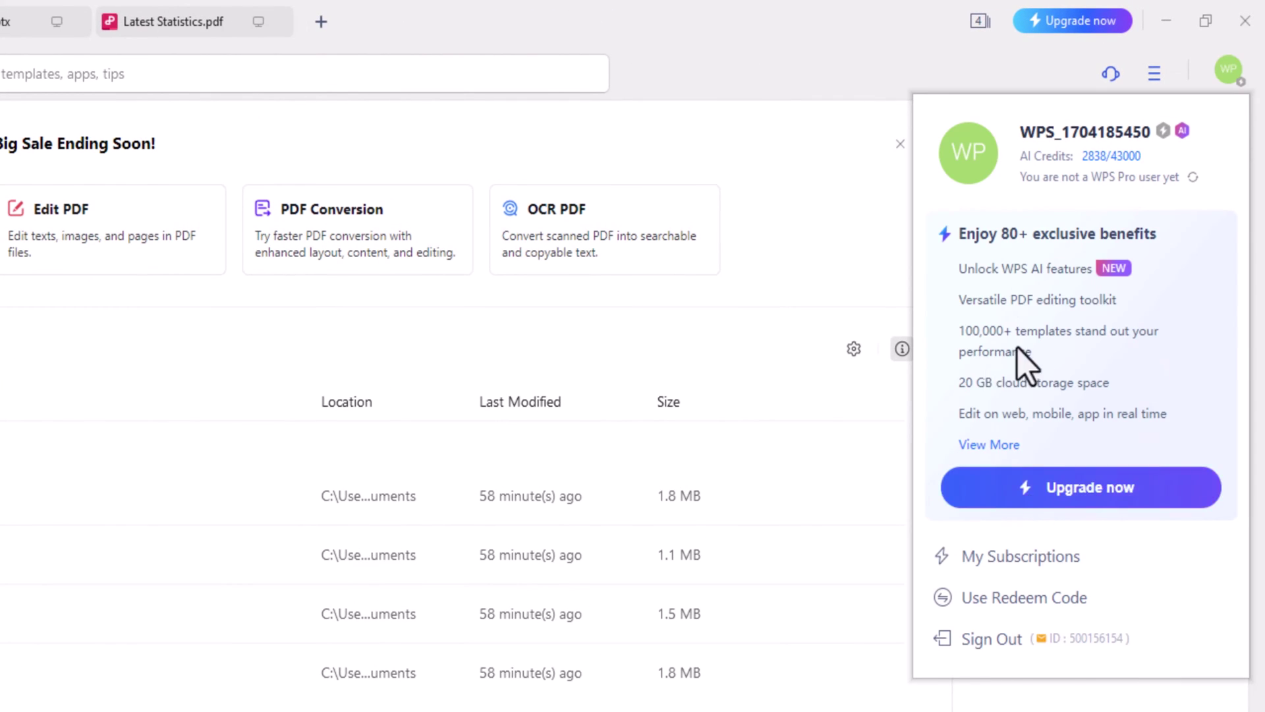
click(1060, 509)
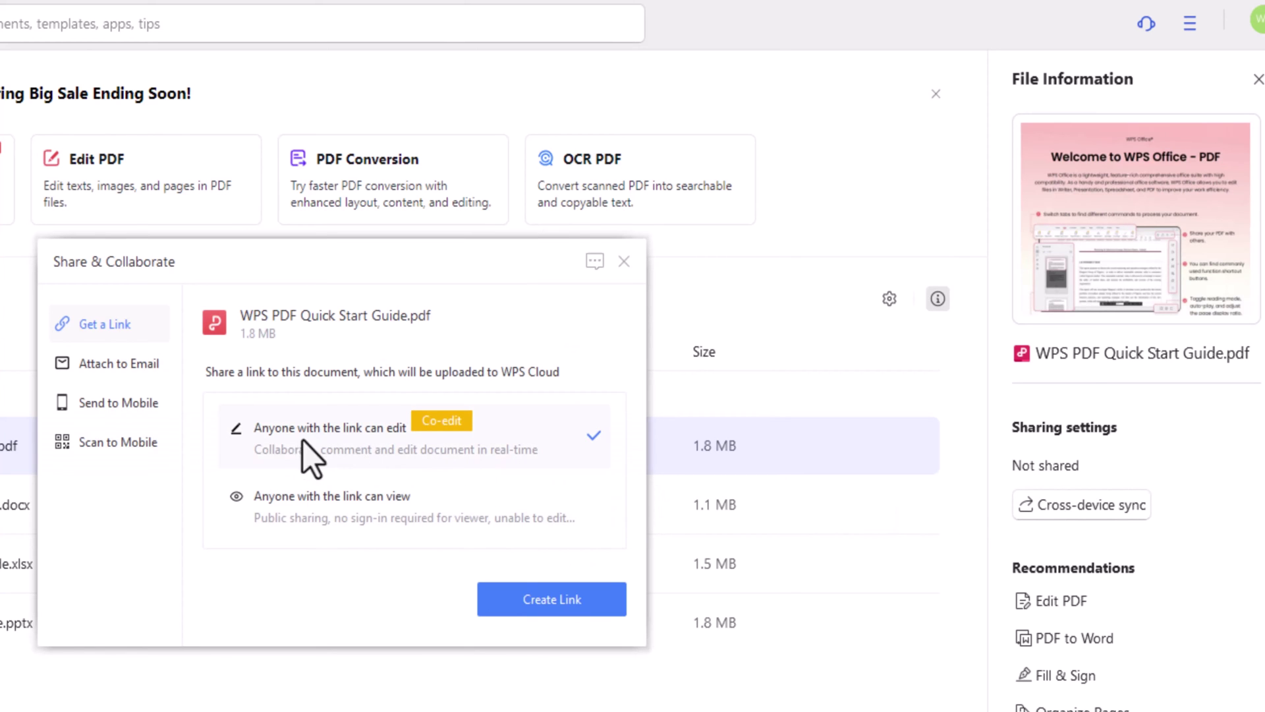
click(142, 403)
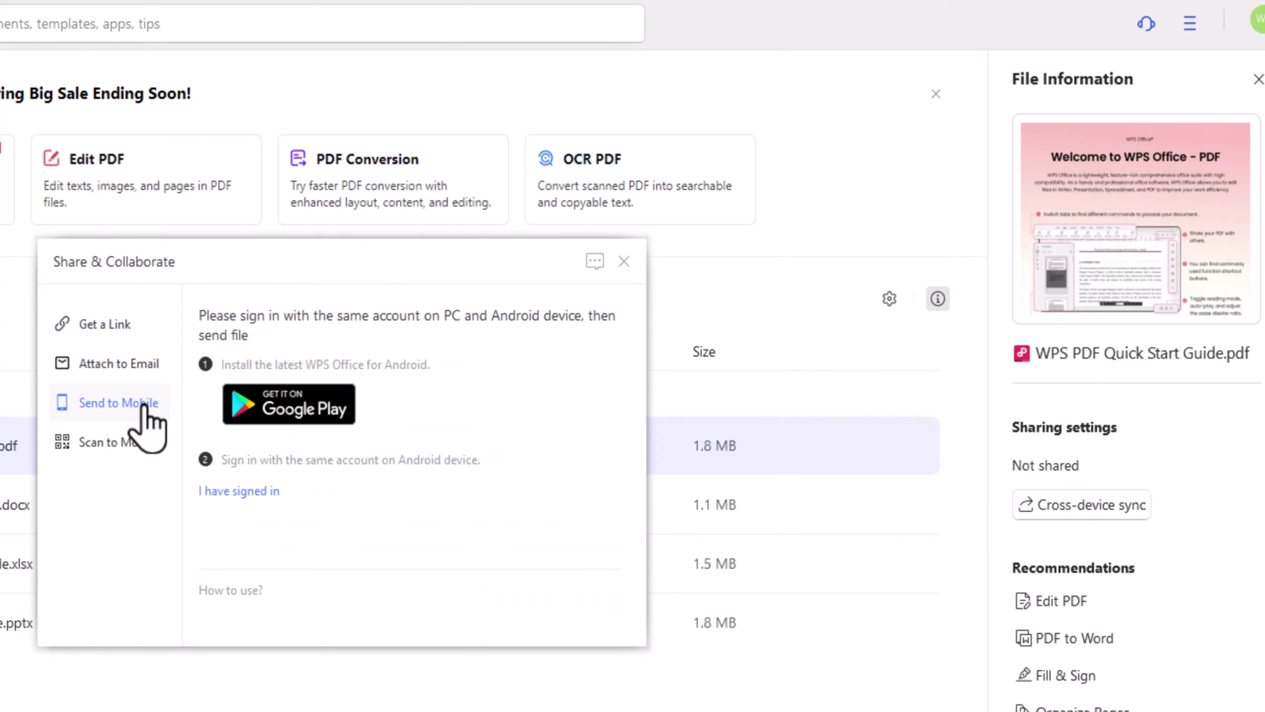
click(235, 491)
click(545, 610)
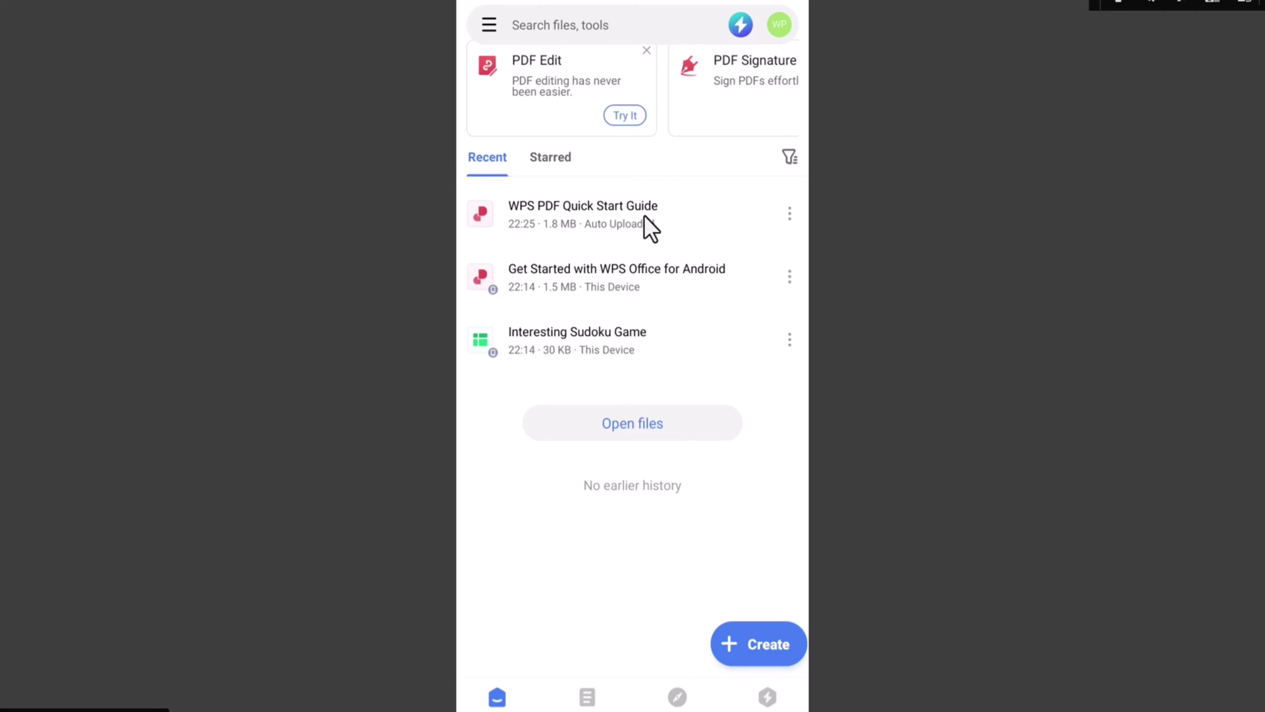
click(643, 217)
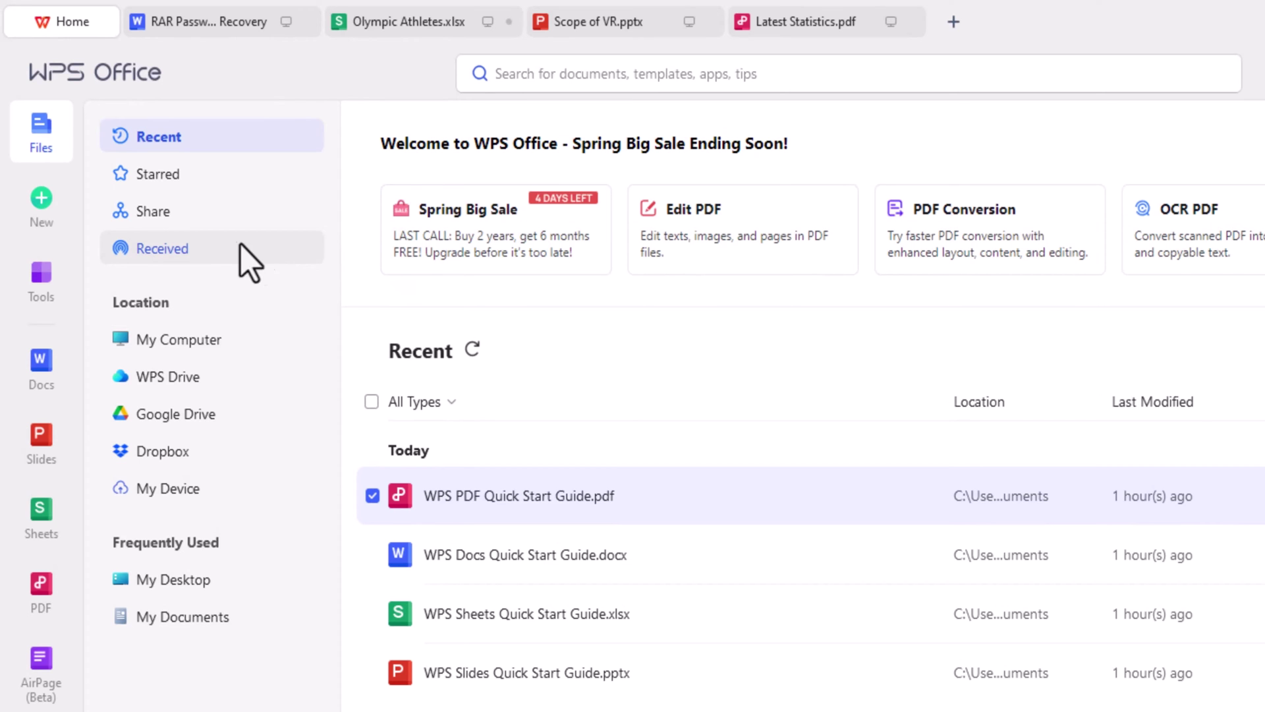
click(45, 204)
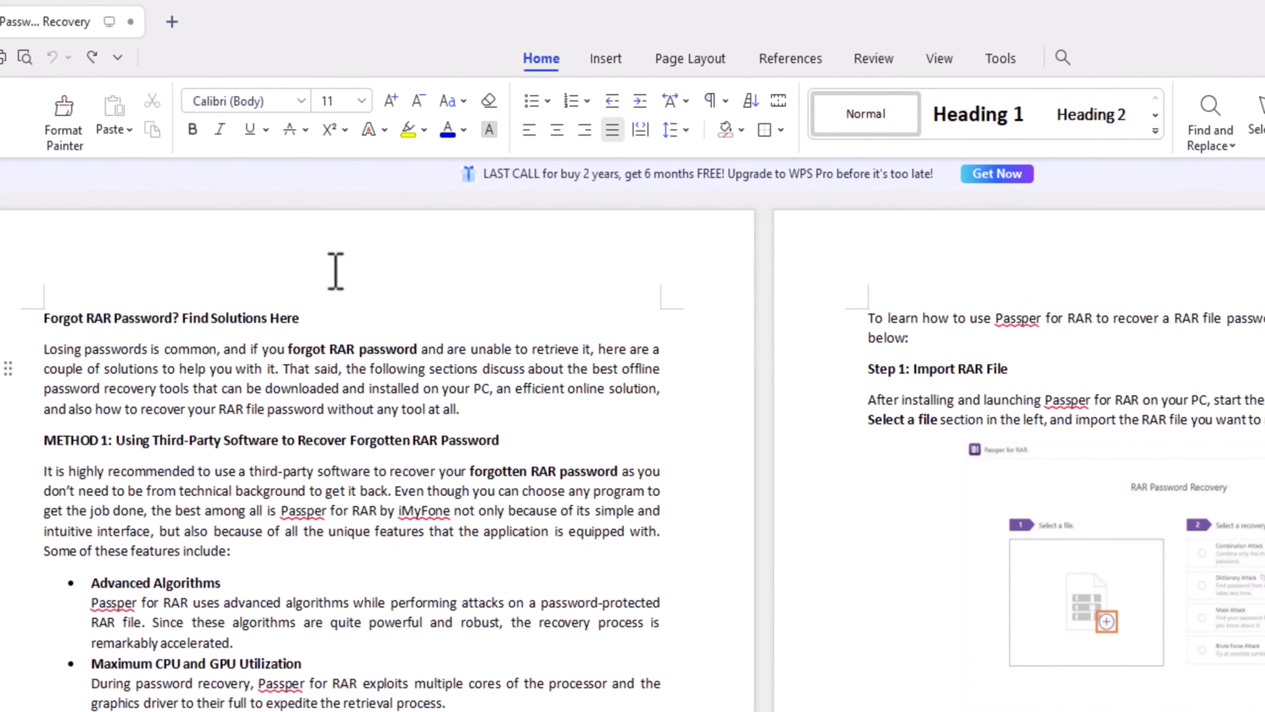
drag(47, 349, 148, 351)
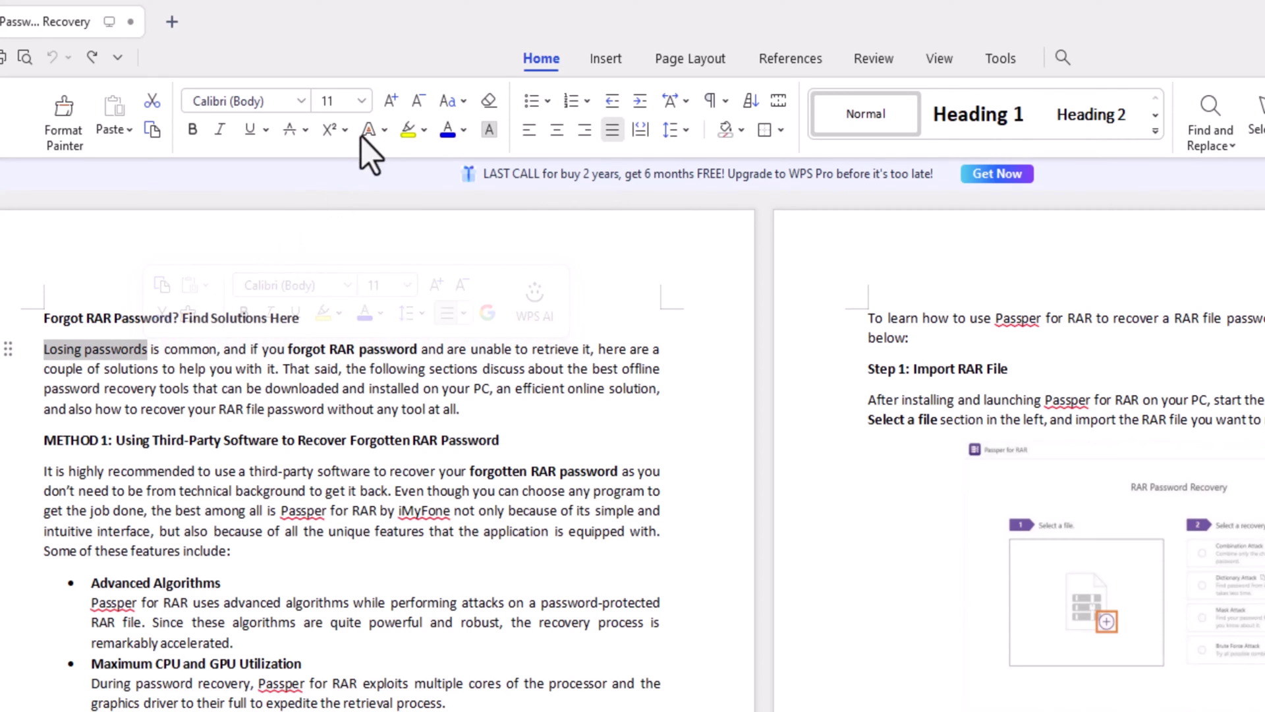
click(387, 104)
click(386, 104)
click(410, 102)
click(410, 103)
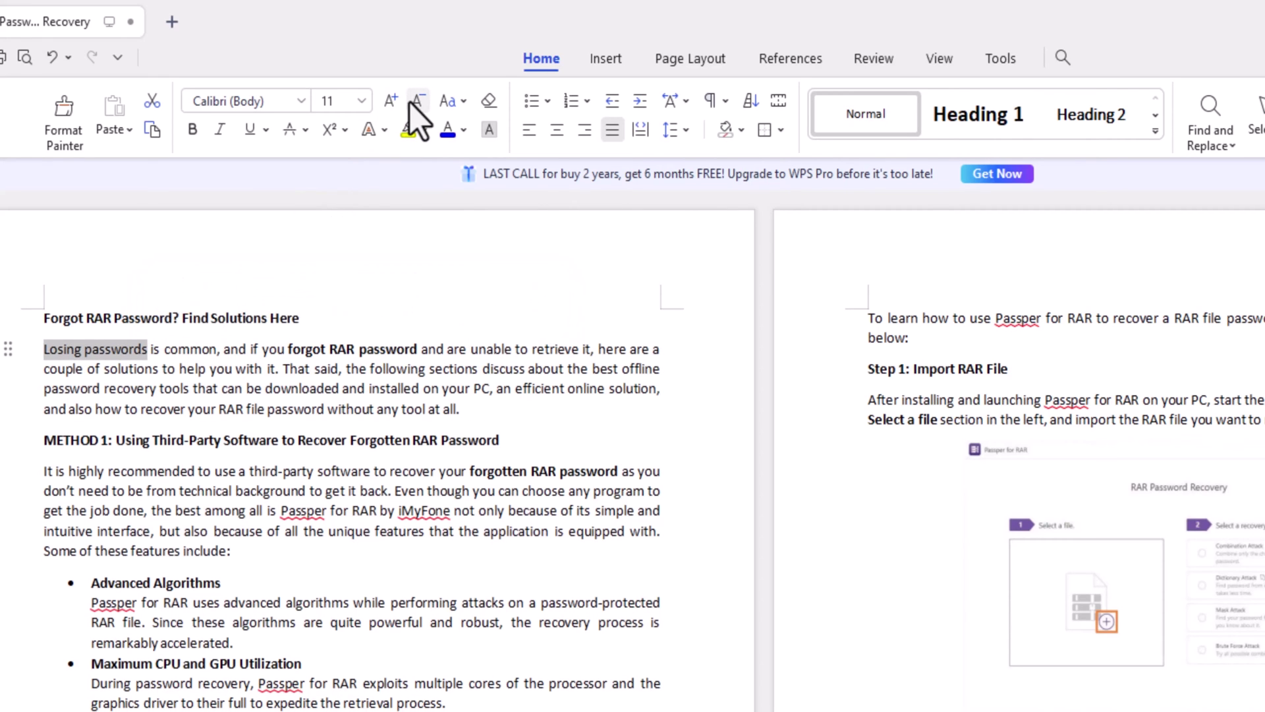
click(195, 125)
click(299, 104)
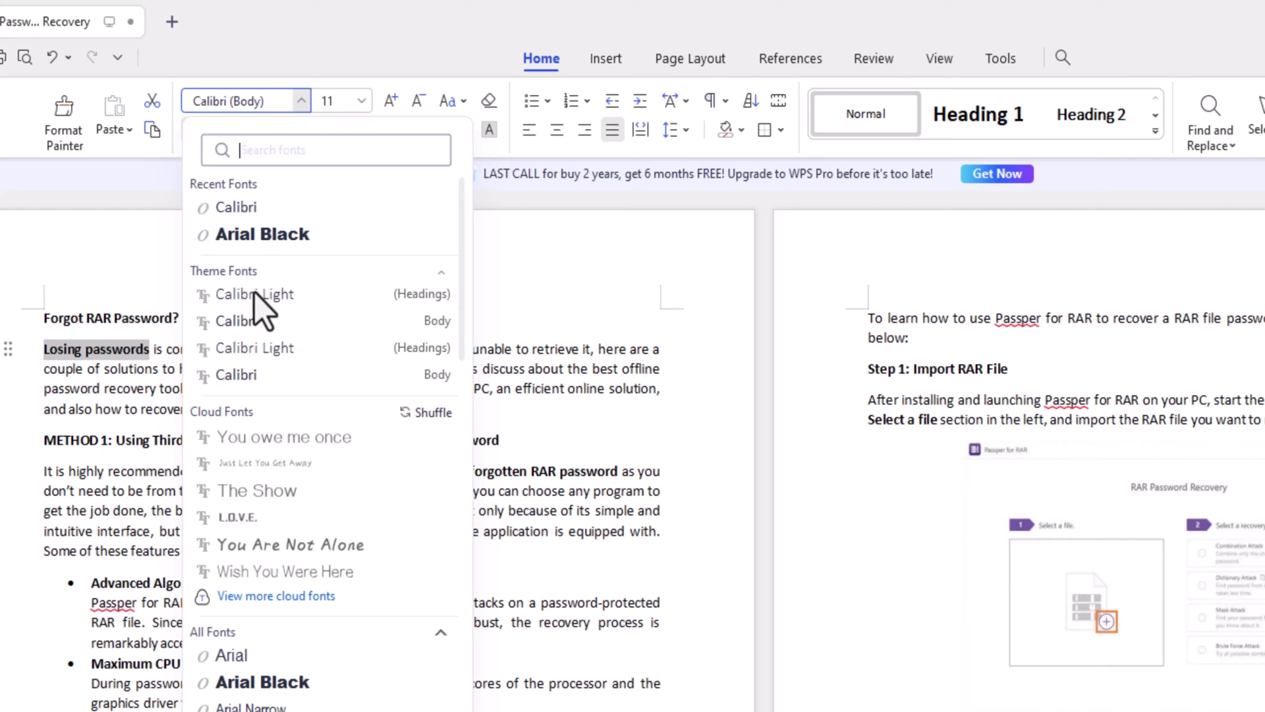
click(249, 348)
click(361, 101)
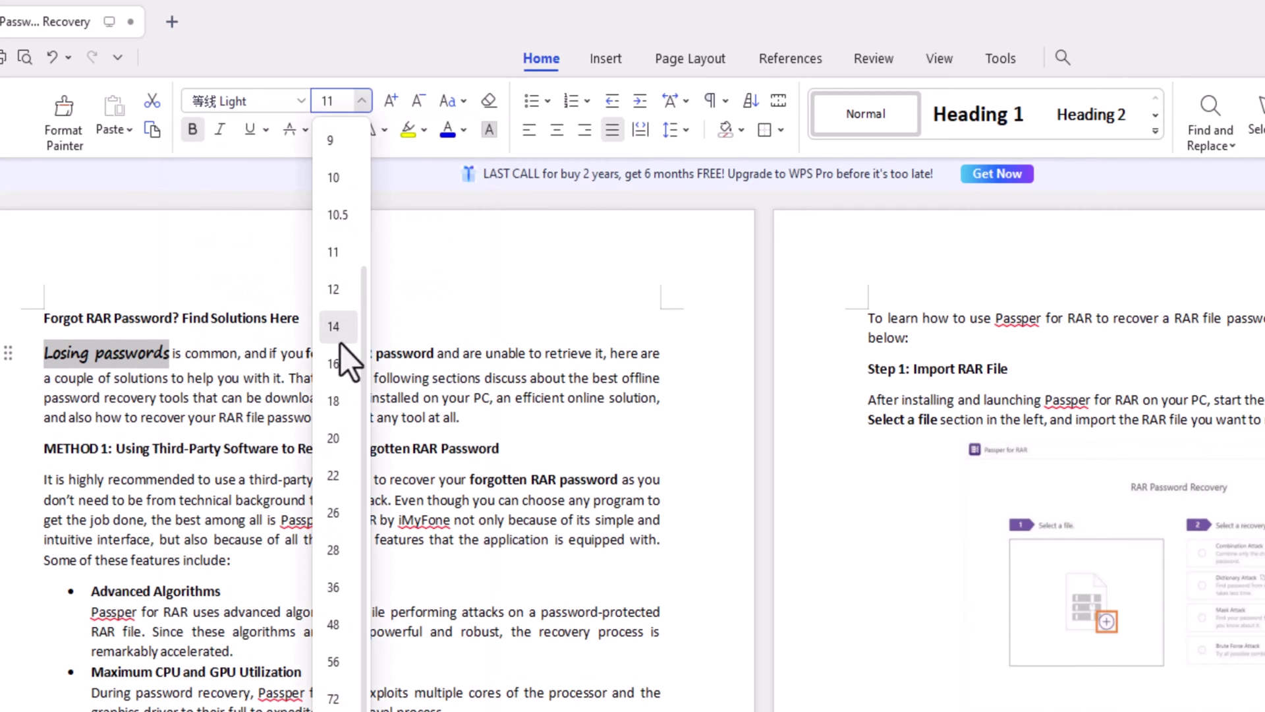
click(339, 340)
click(605, 58)
click(385, 117)
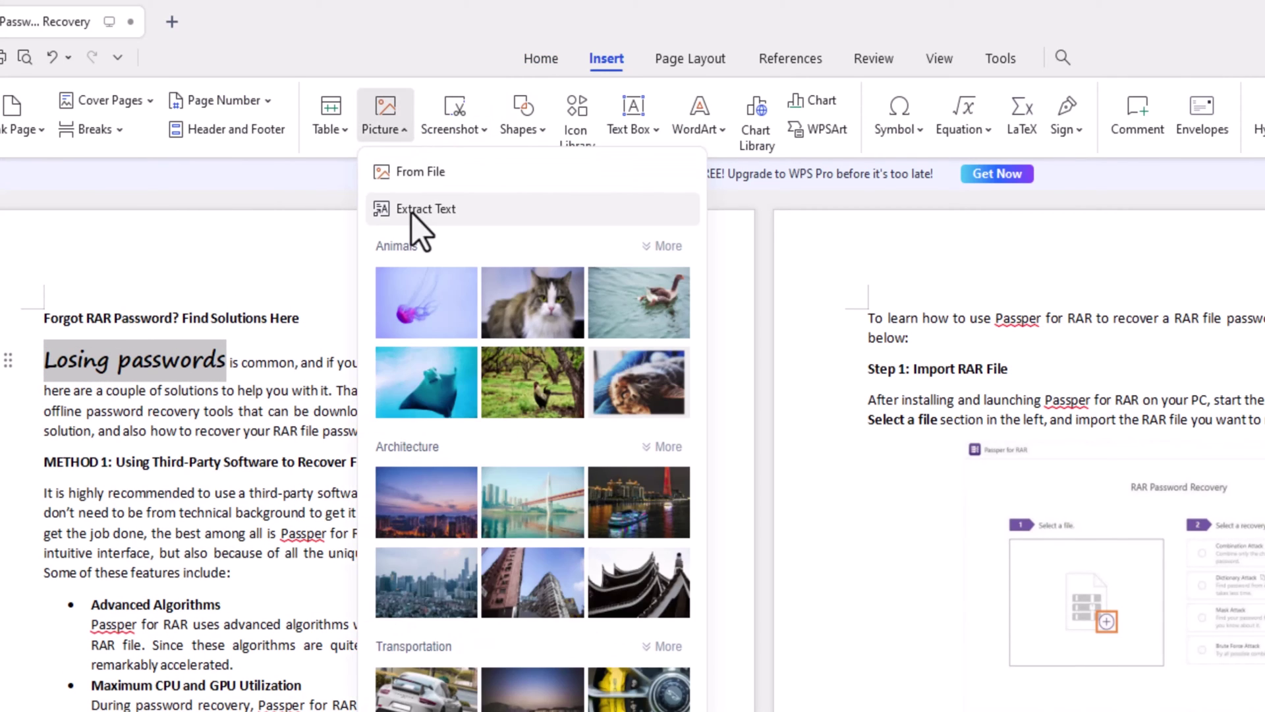
click(330, 117)
click(1066, 118)
text(WPS Offi)
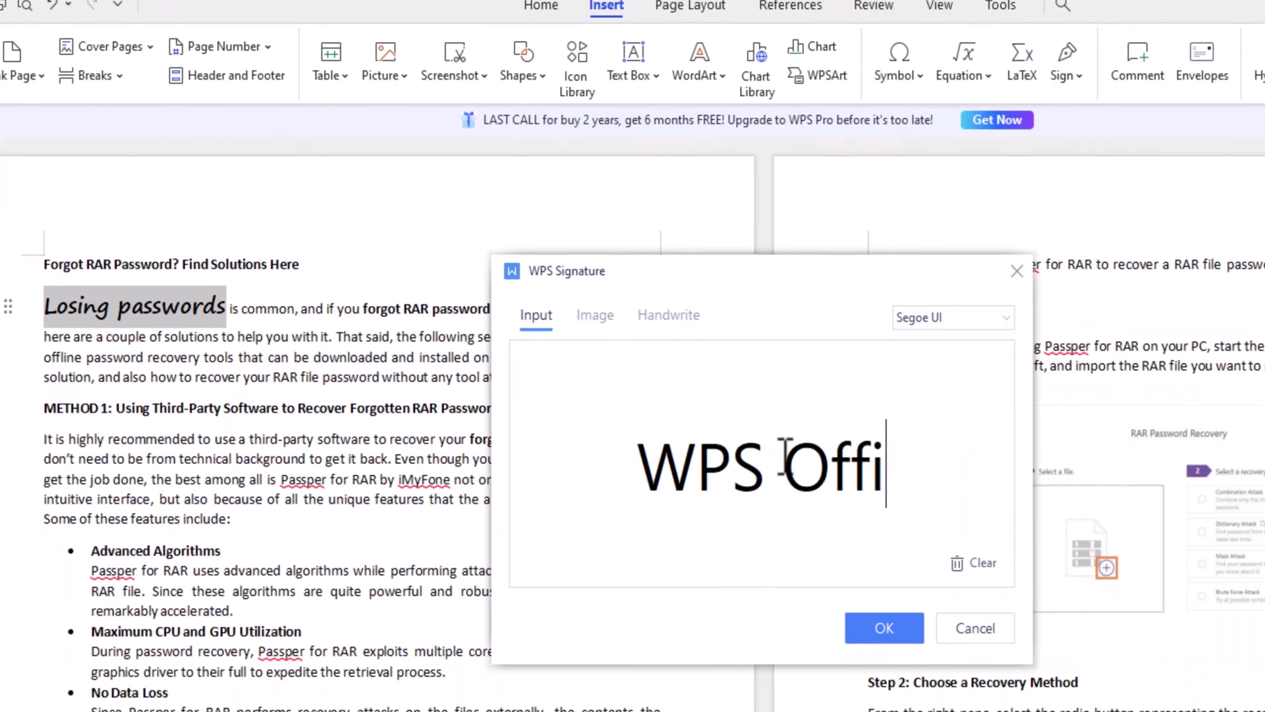
text(ce (Vivek Nayyar))
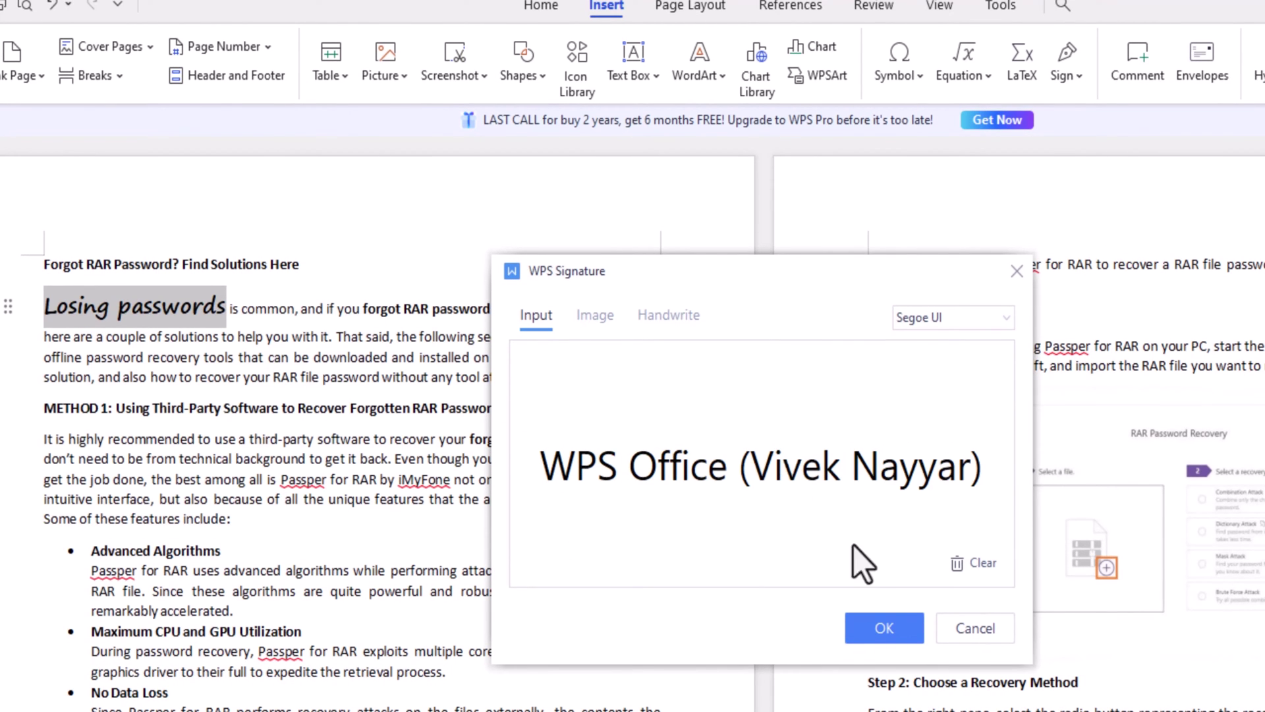
click(964, 631)
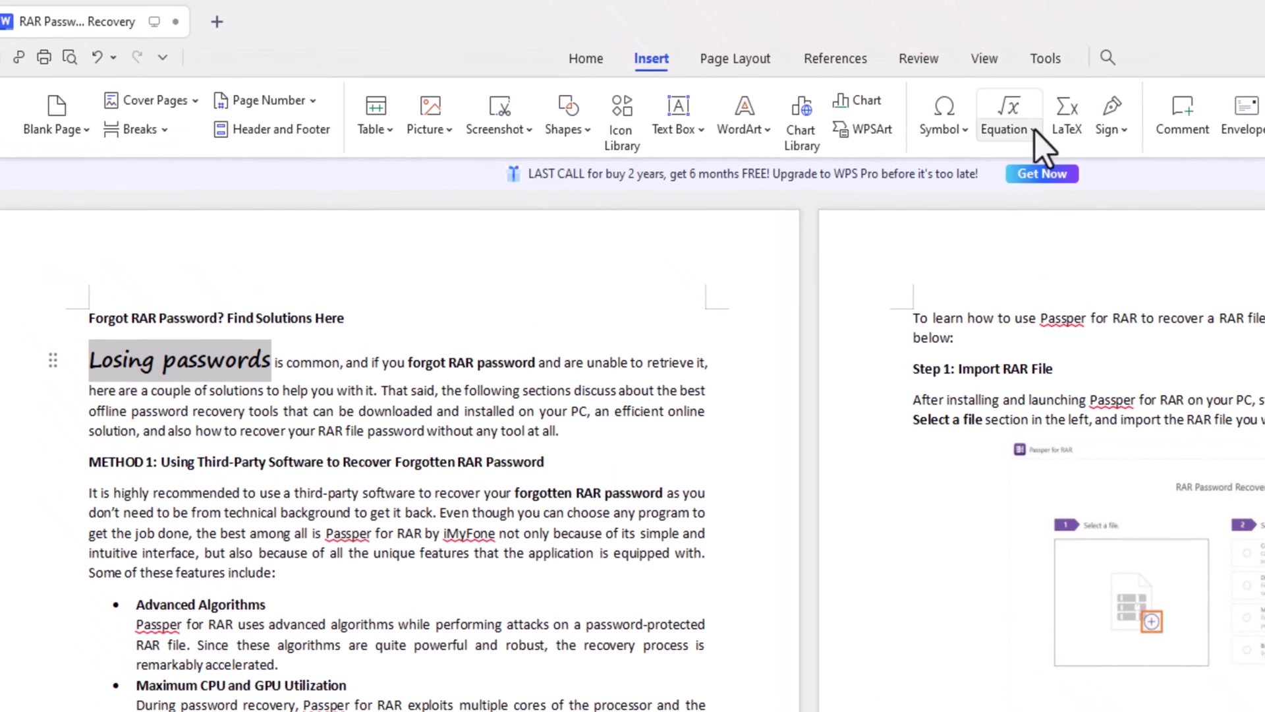
click(1007, 12)
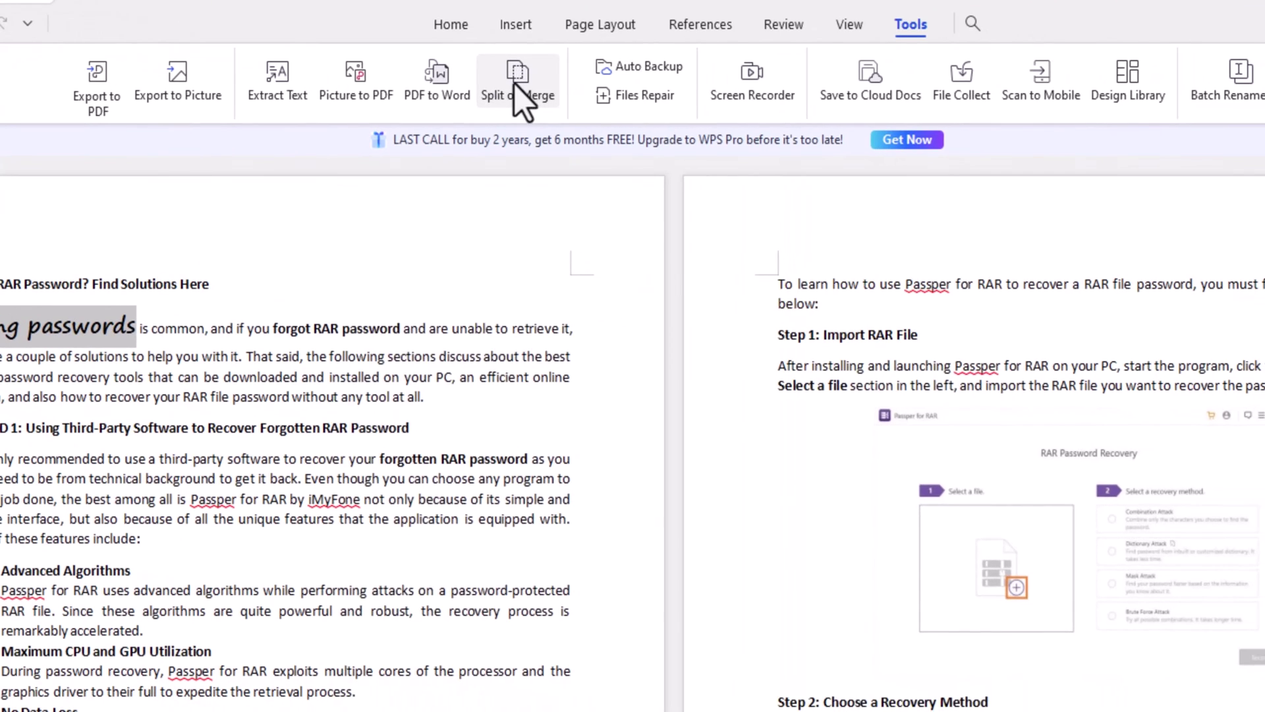
click(518, 86)
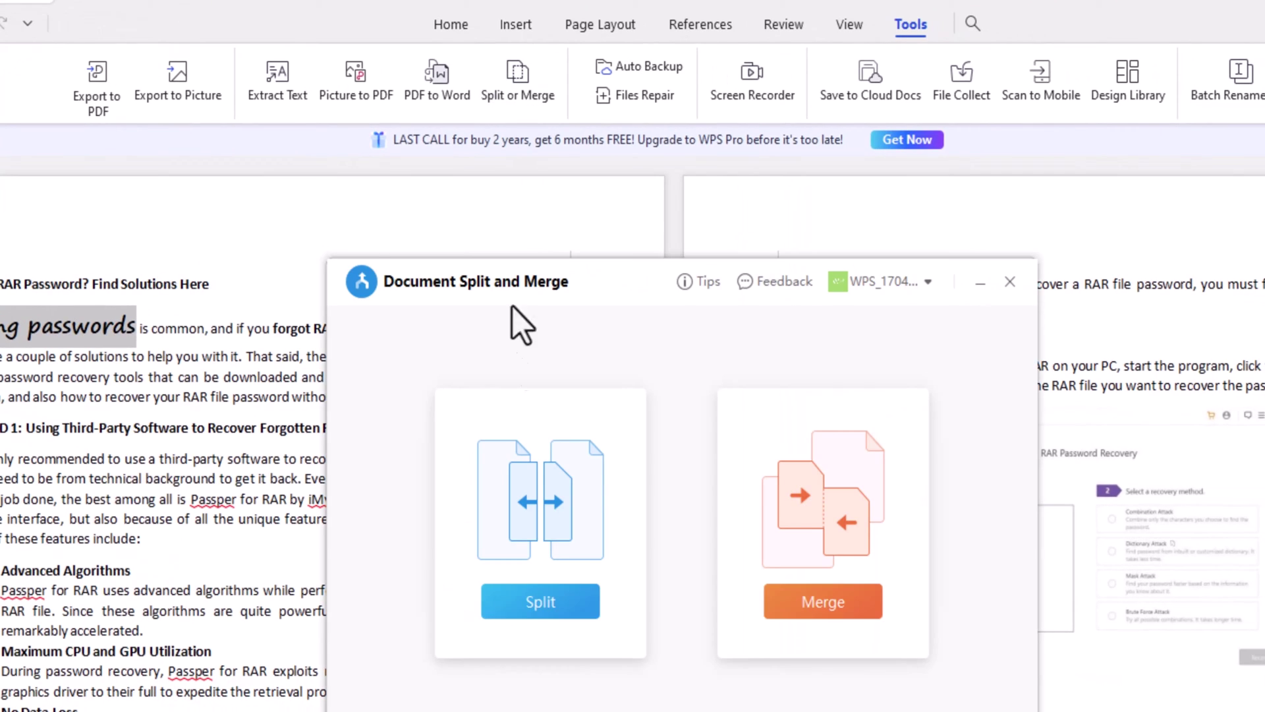
click(1010, 281)
click(515, 25)
click(488, 79)
click(292, 303)
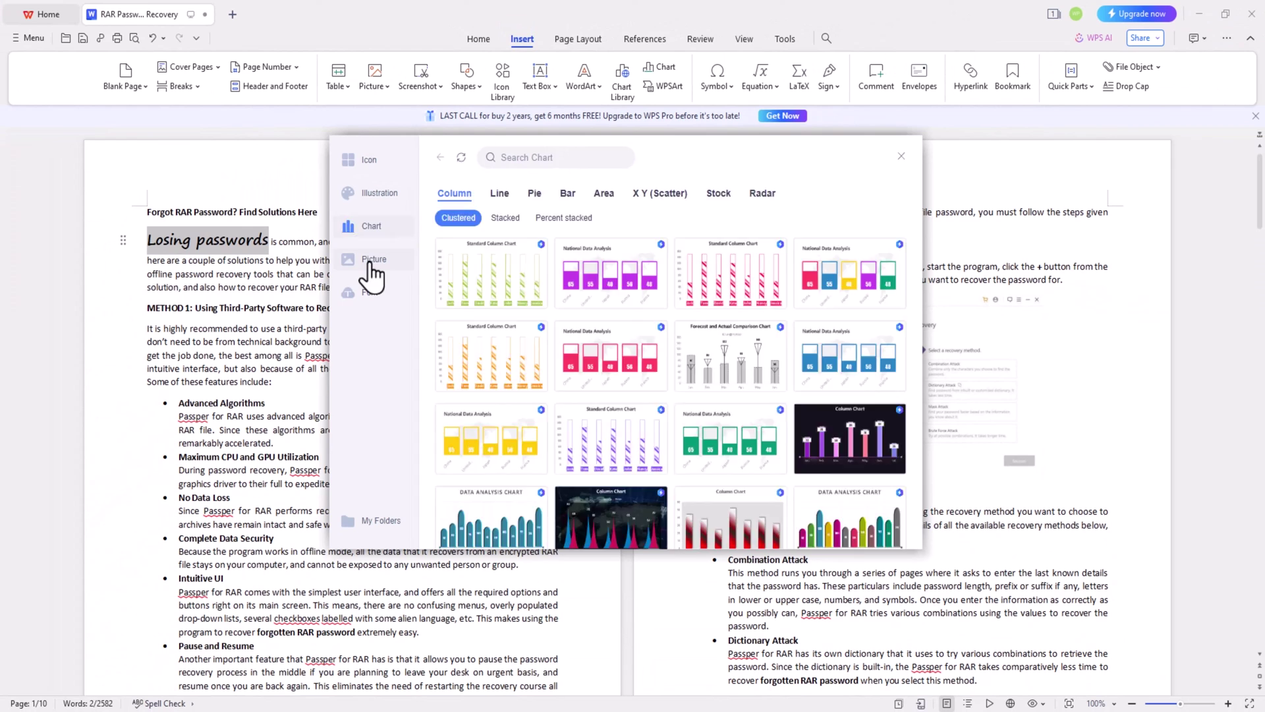
click(289, 402)
click(1082, 199)
click(232, 14)
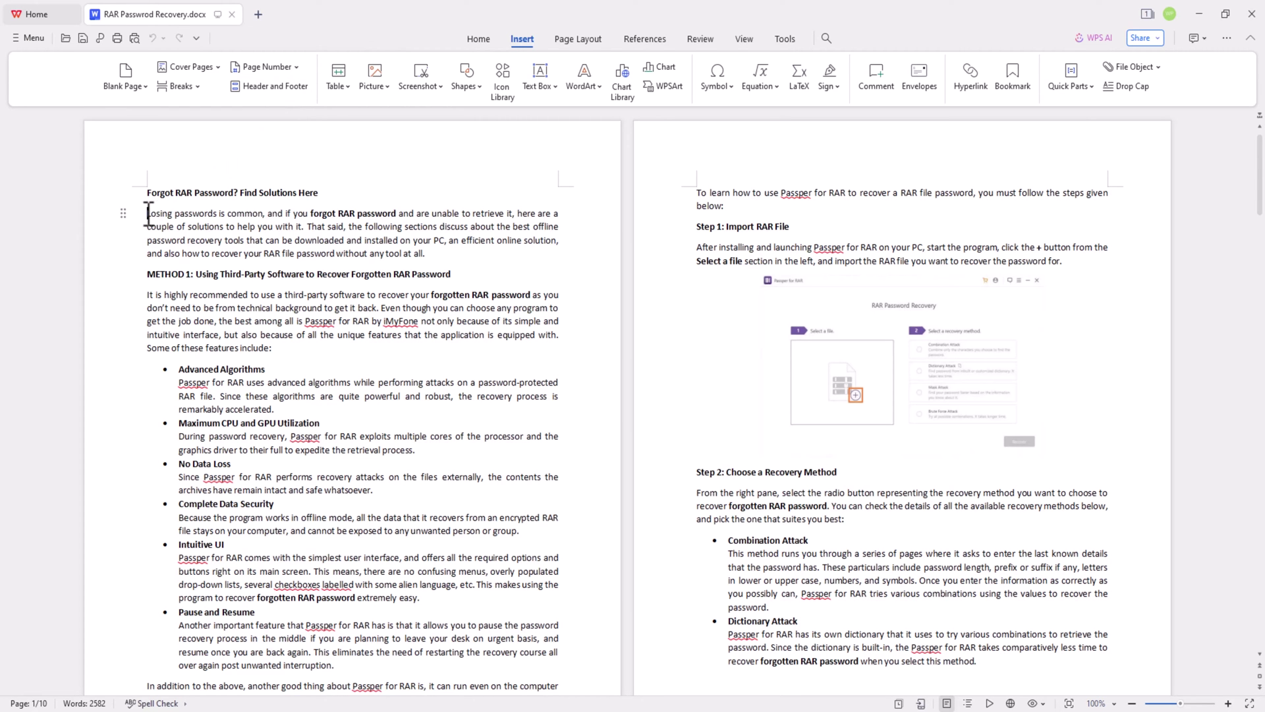
Step: Have WPS AI explain the first paragraph, then ask it about advanced algorithms in detail
drag(149, 214, 435, 256)
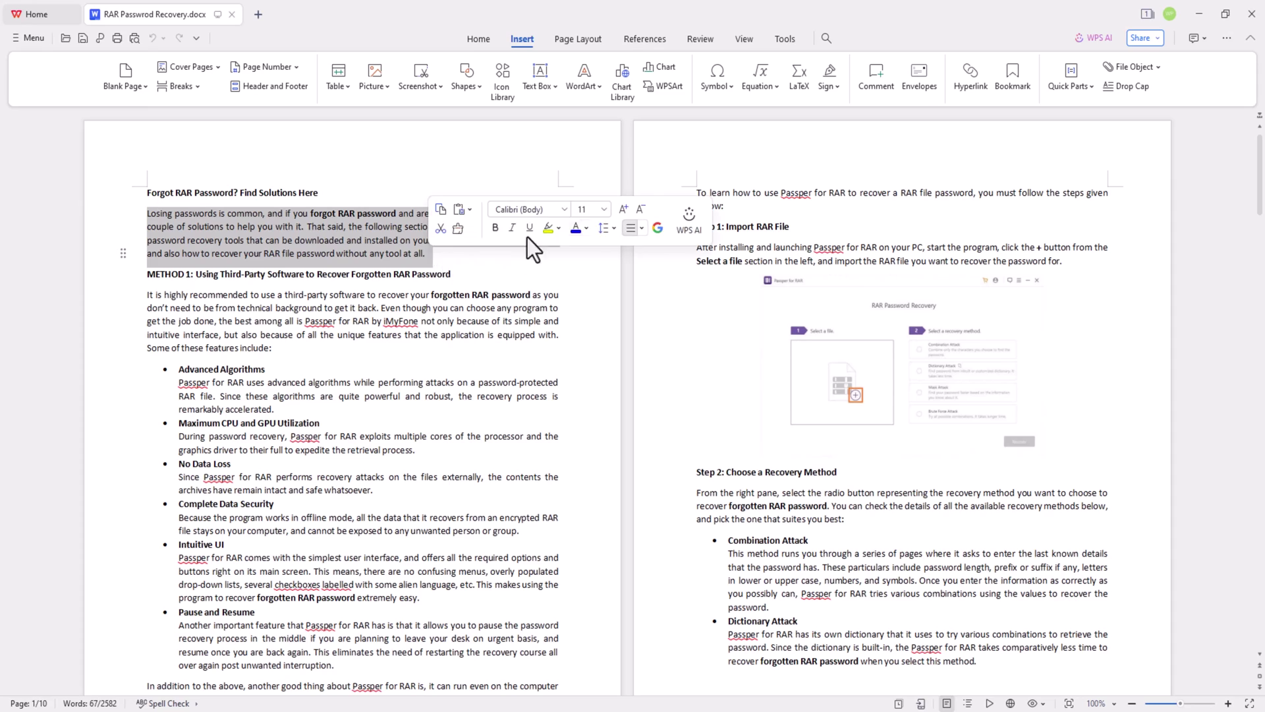
click(1094, 38)
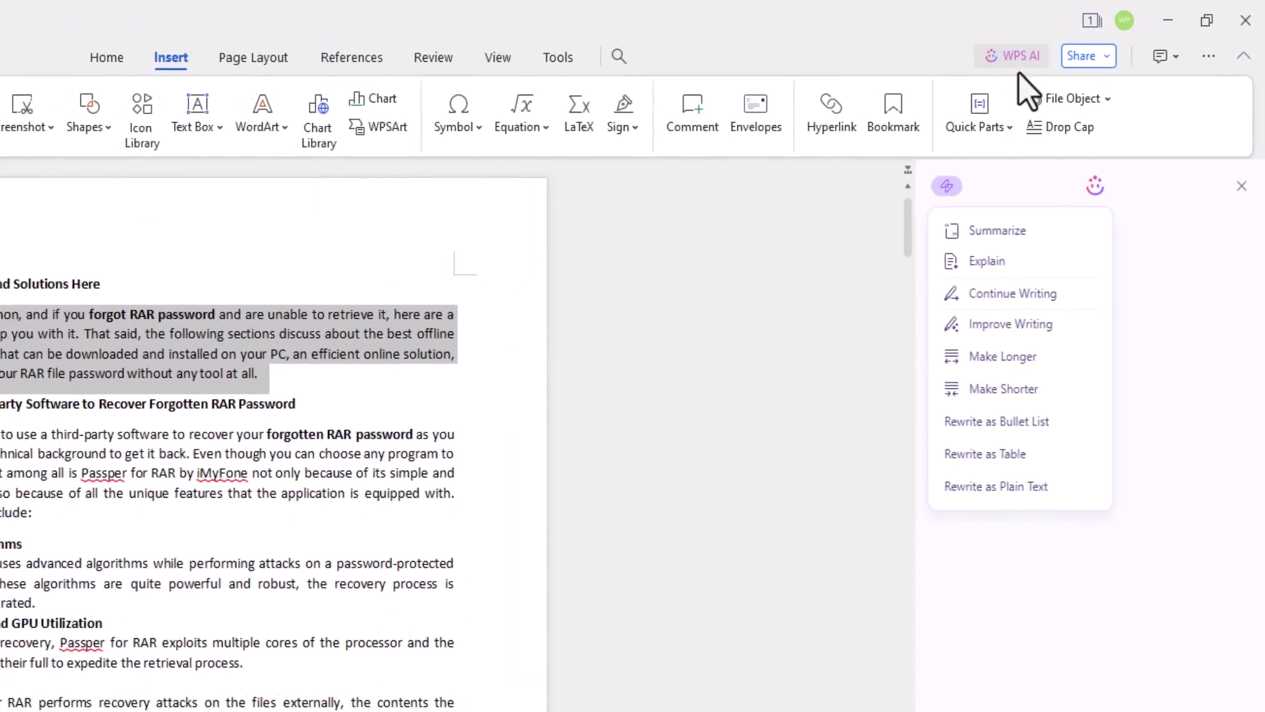
click(988, 262)
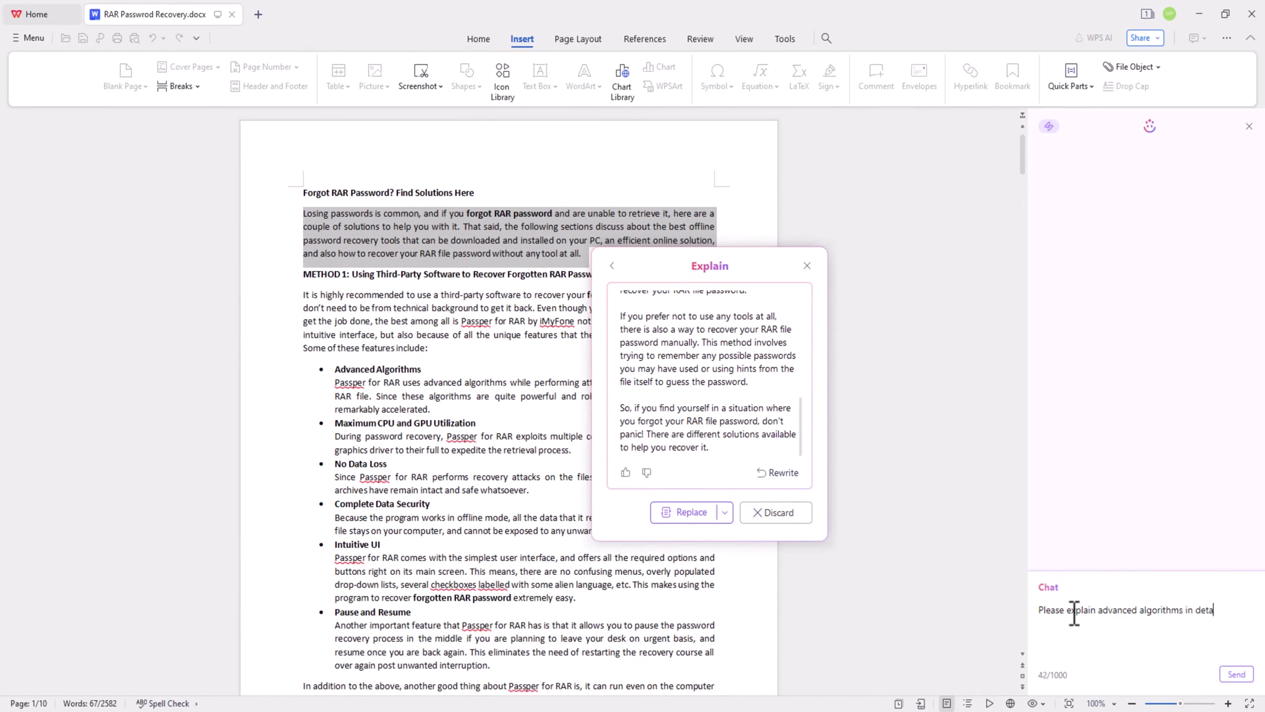
text(il.)
key(Return)
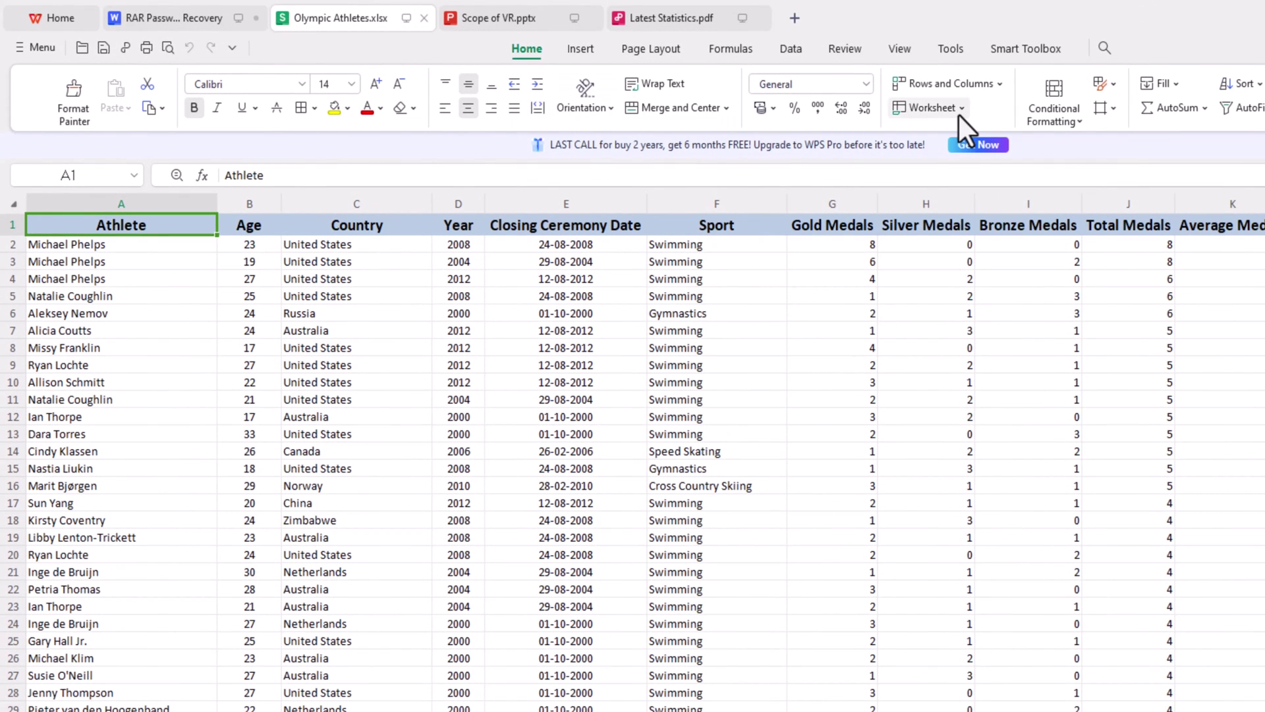
Step: View the Scope of VR presentation, then switch to Latest Statistics.pdf
click(497, 20)
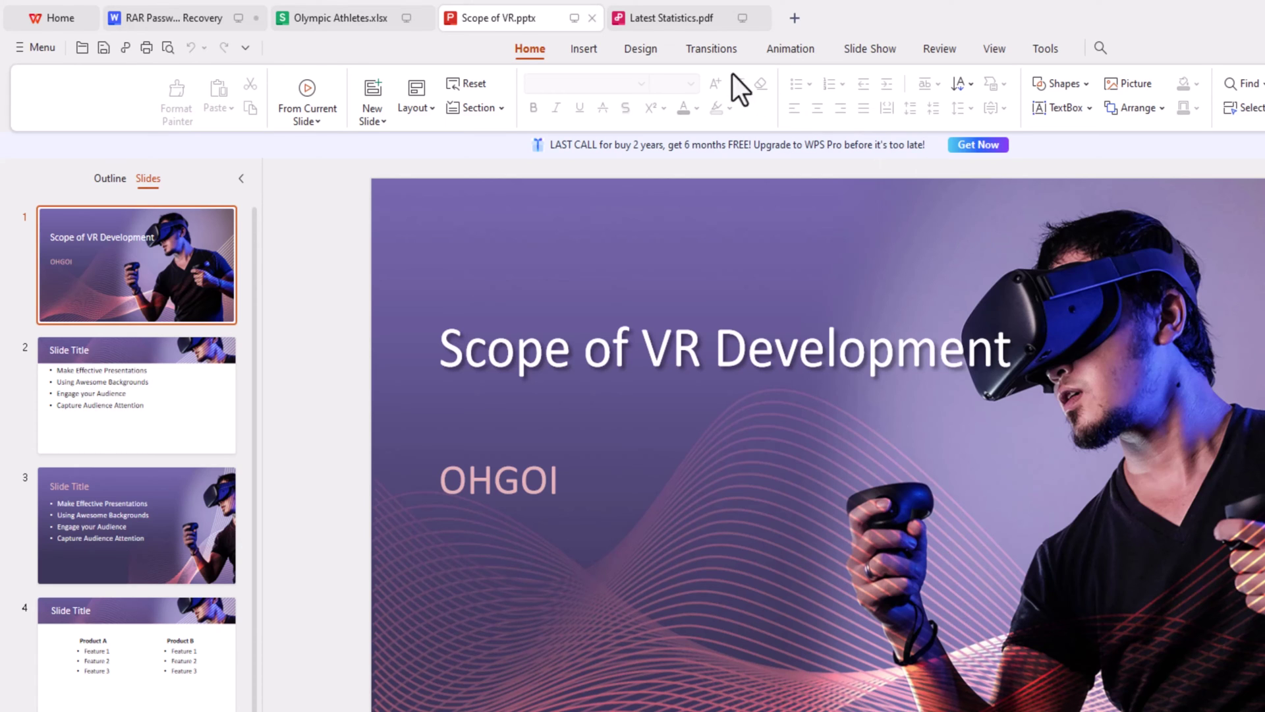
click(666, 23)
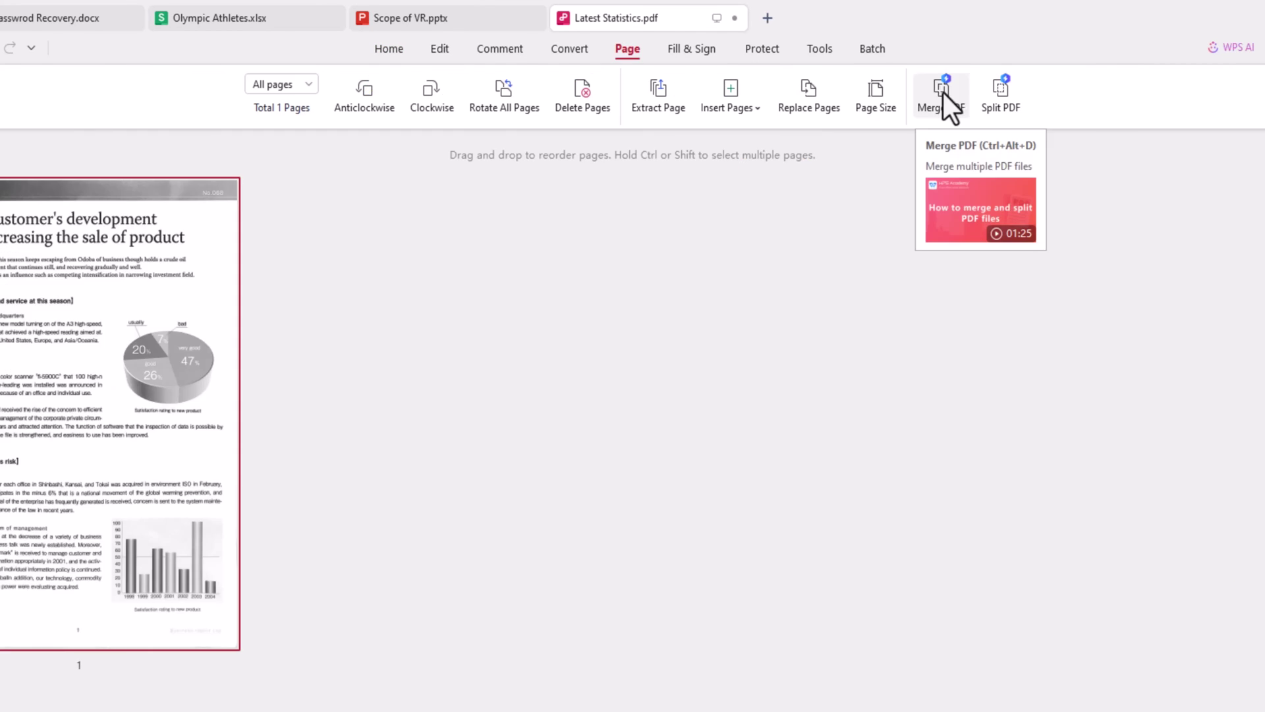
Step: Add a typed signature with the signer's name and place it on the PDF page
click(692, 95)
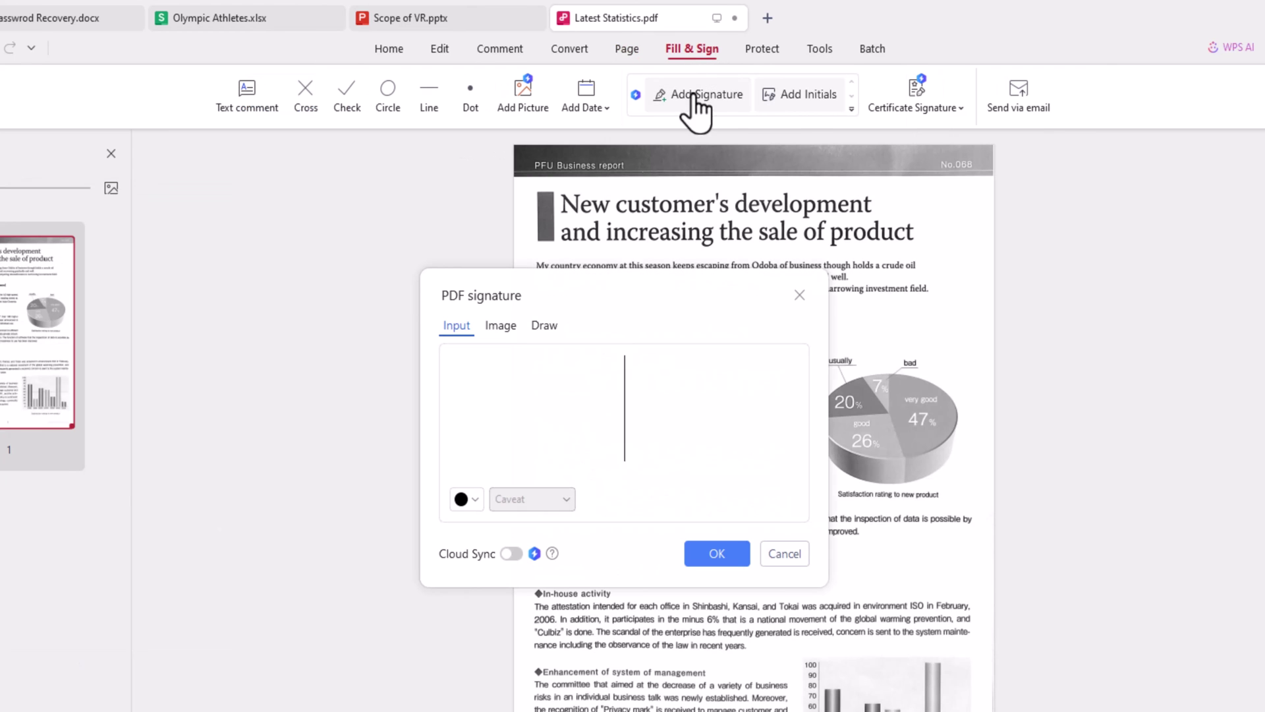
text(Vivek Nayyar)
click(717, 554)
click(796, 329)
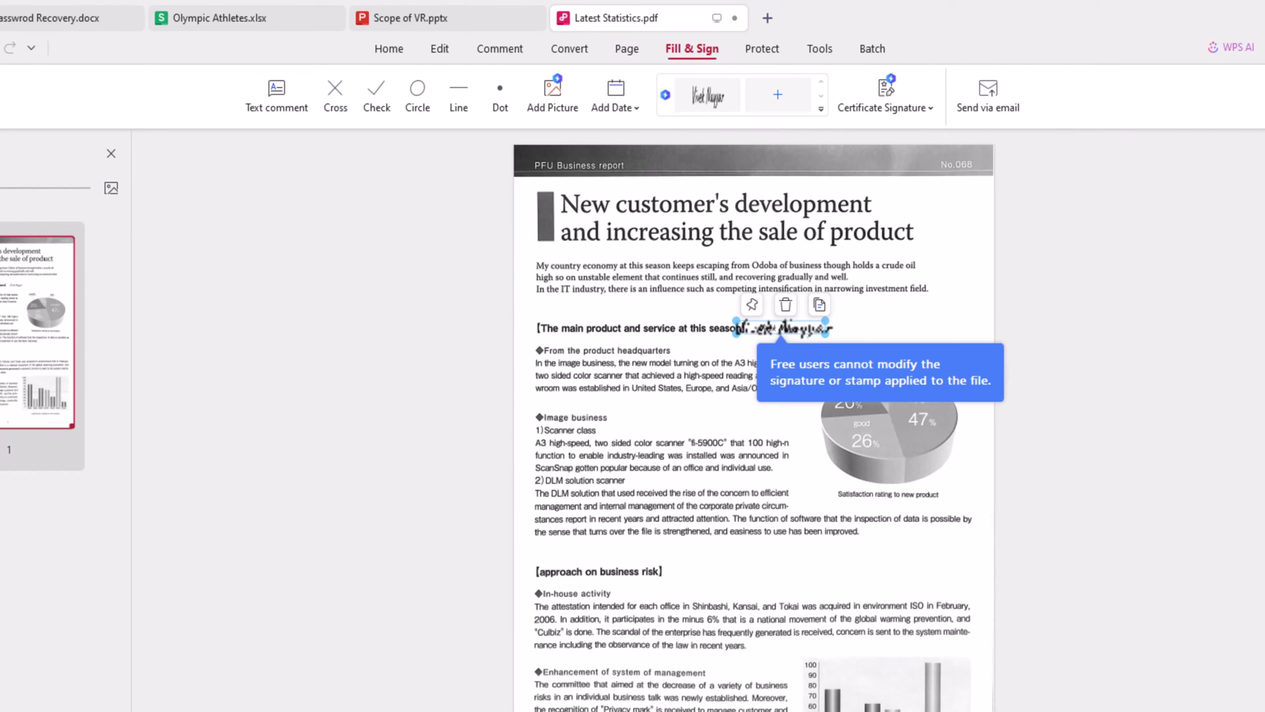
Step: Draw a line annotation pointing at the pie chart with the comment 'Image.'
click(499, 49)
click(608, 99)
click(604, 137)
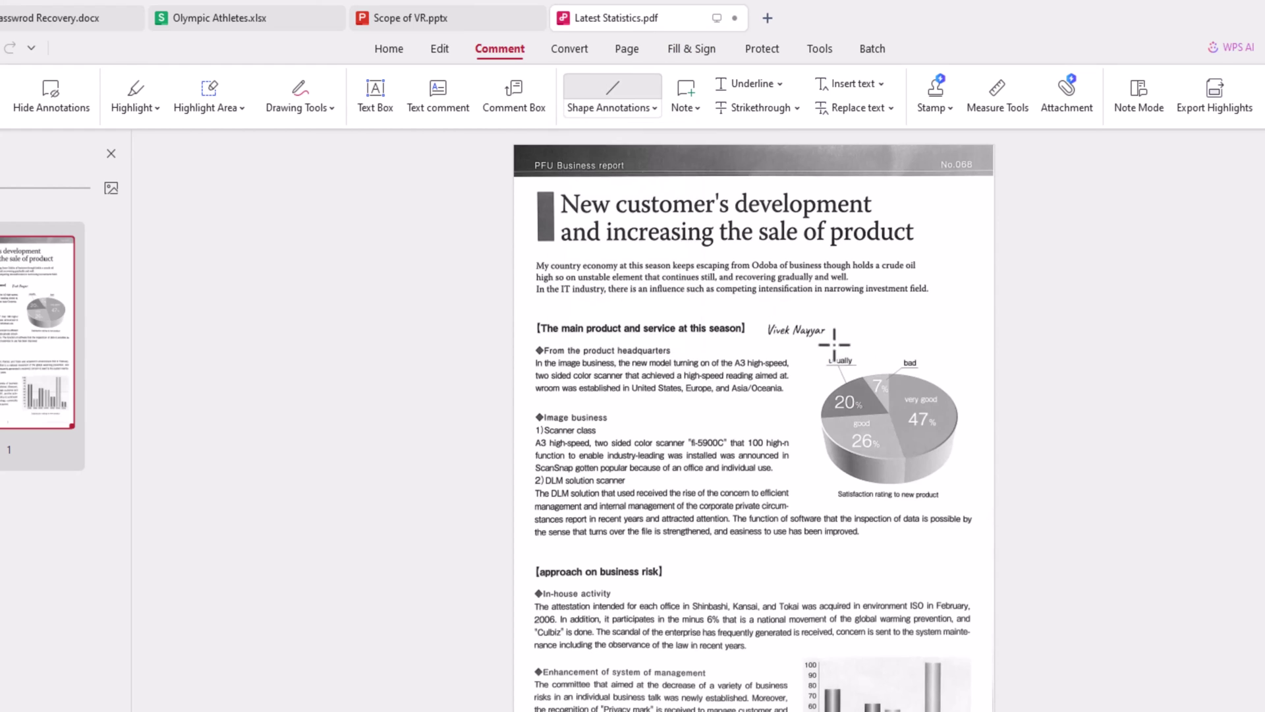
drag(878, 364, 981, 340)
text(Image.)
Step: Extract the first paragraph's text from the PDF and preview it
click(569, 49)
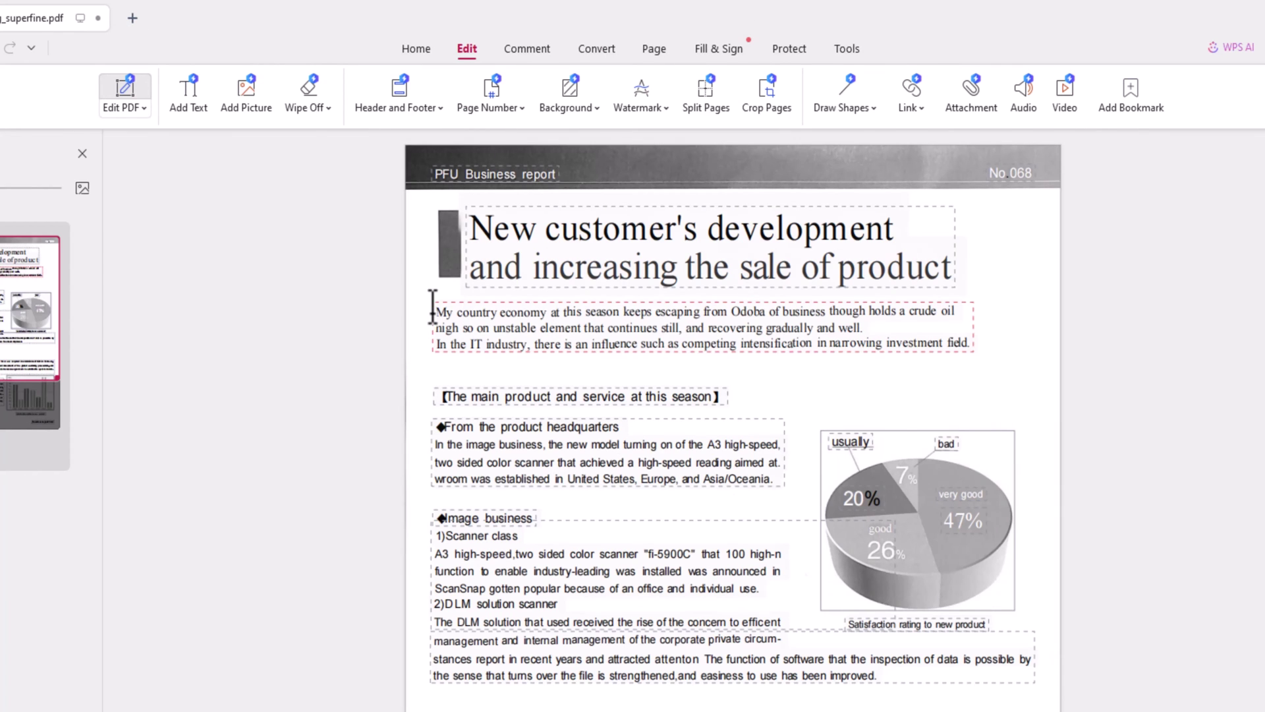
drag(432, 305, 960, 342)
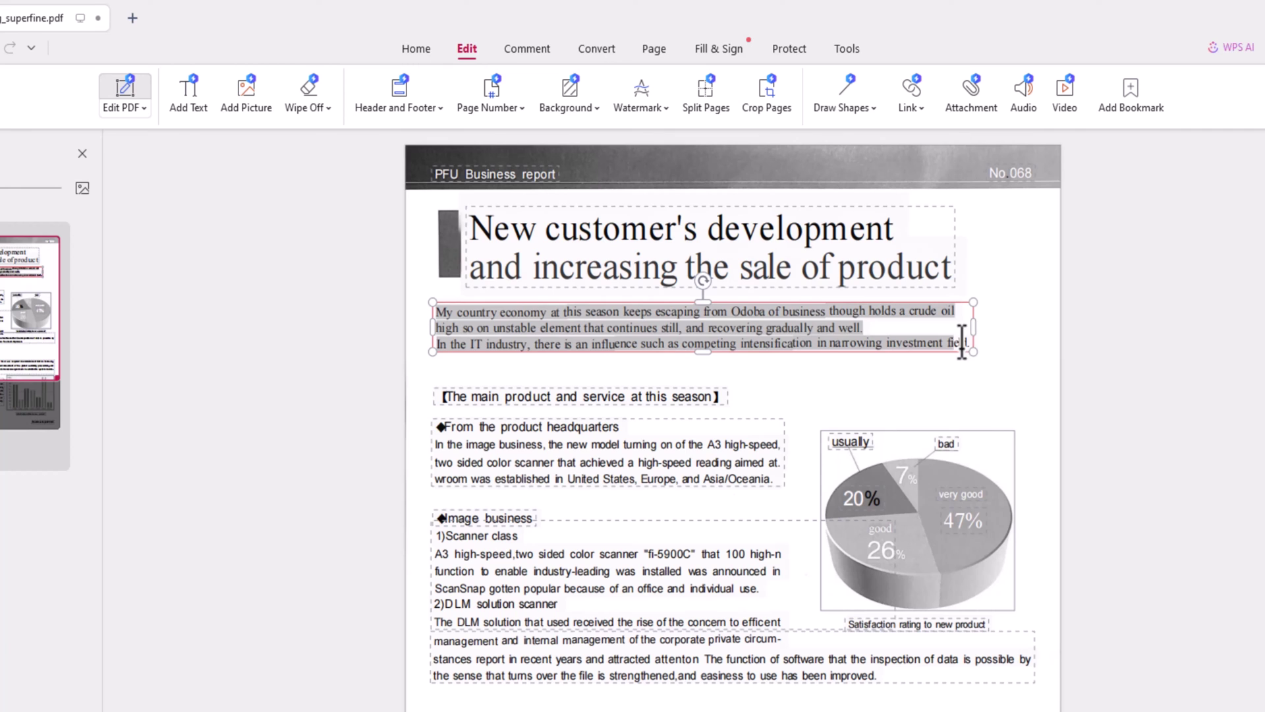
right_click(781, 334)
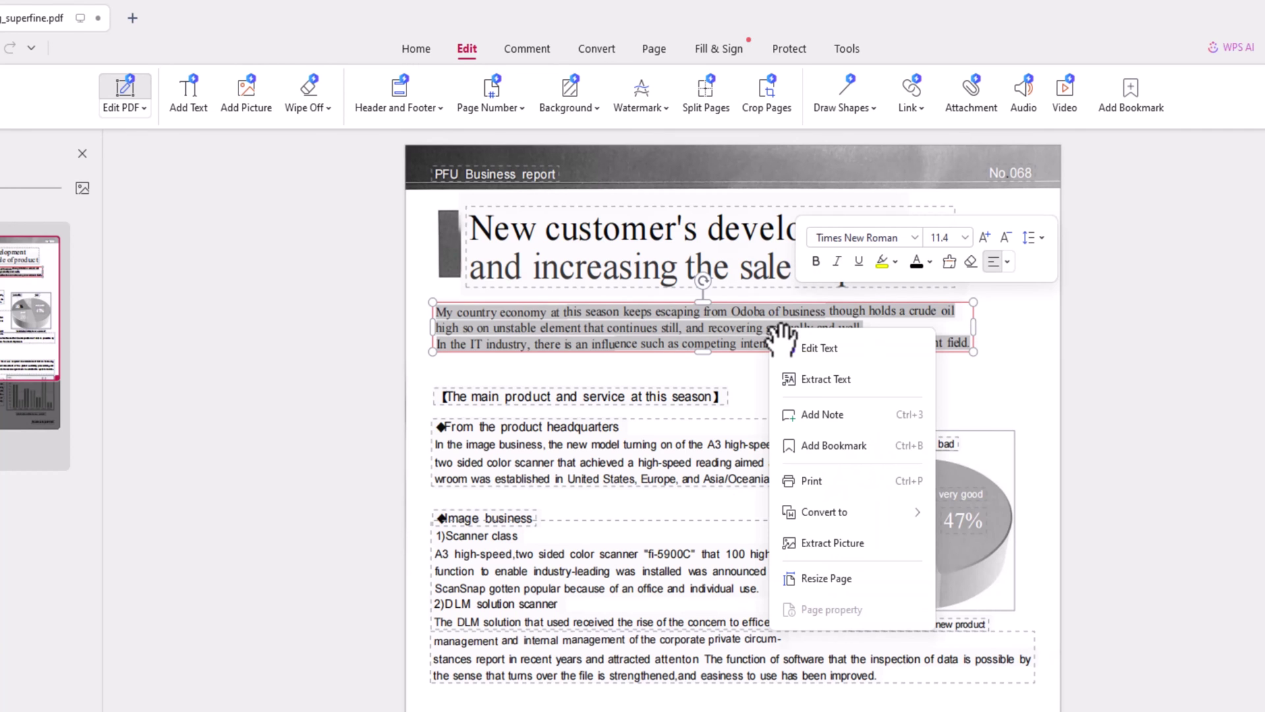
click(817, 380)
click(877, 397)
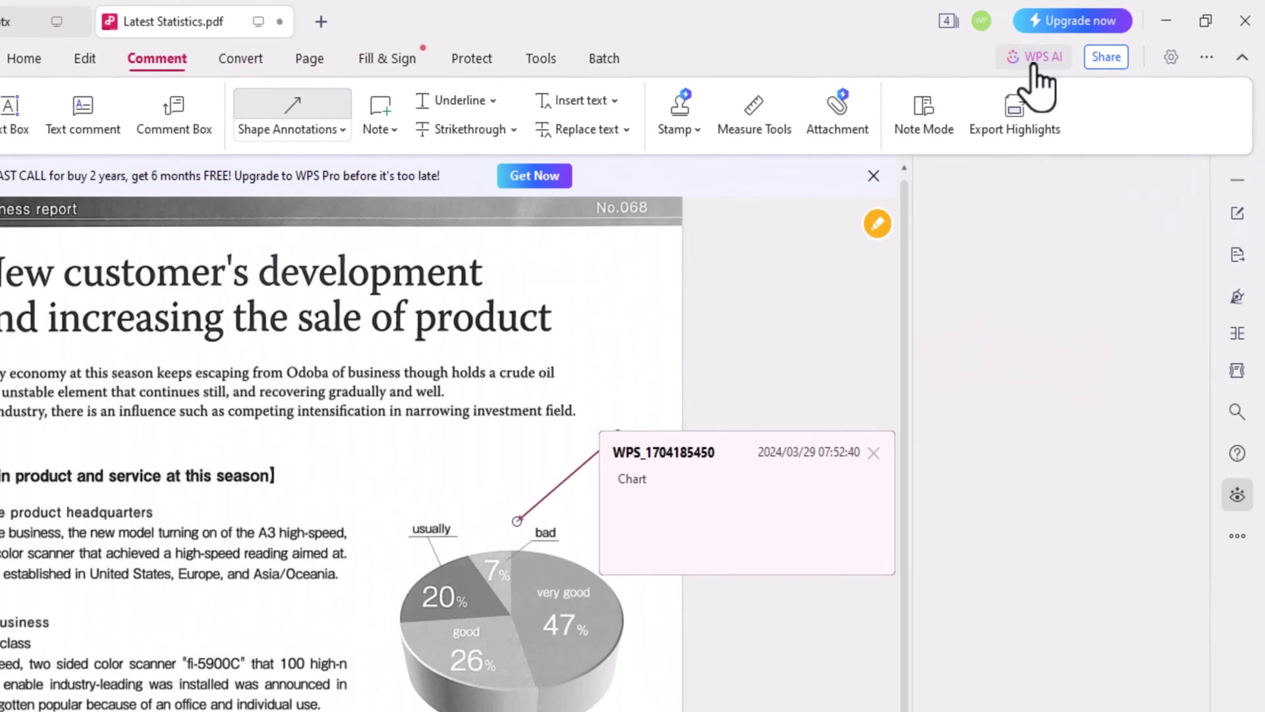
Step: Open the WPS AI Insight panel for the PDF and ask a spoken question via push-to-talk
click(1107, 39)
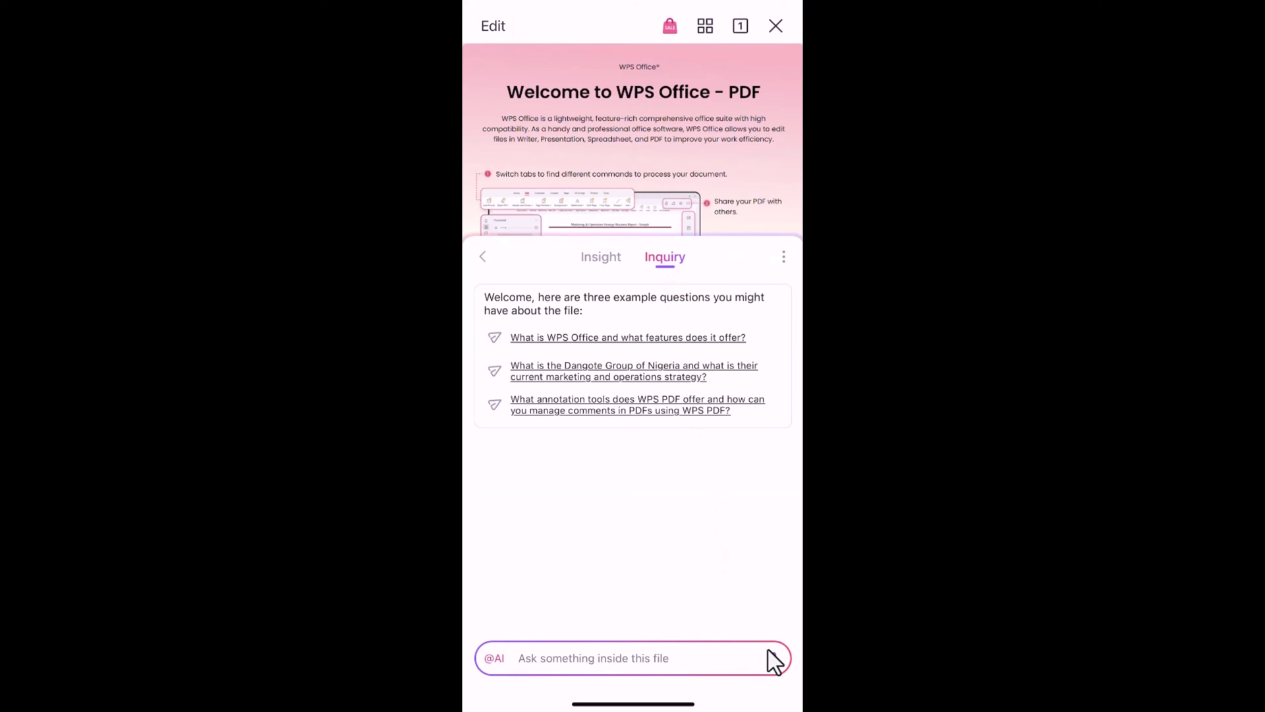
click(774, 659)
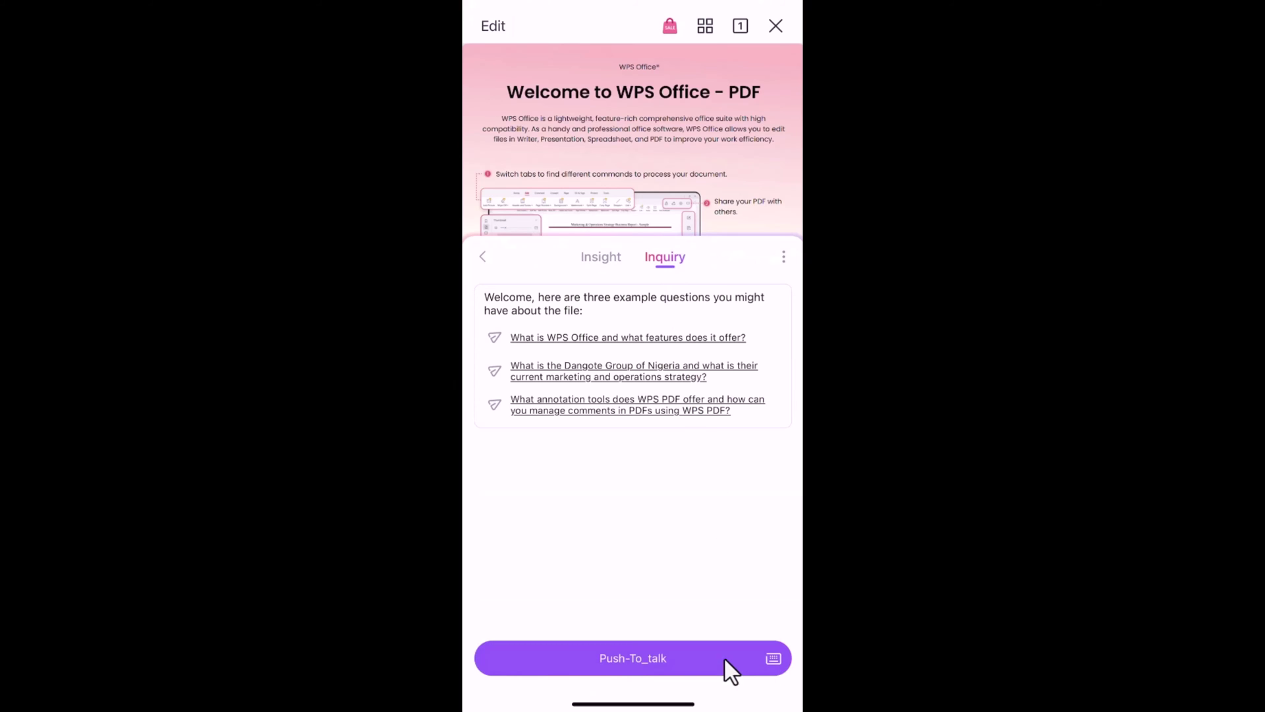
drag(640, 663, 630, 661)
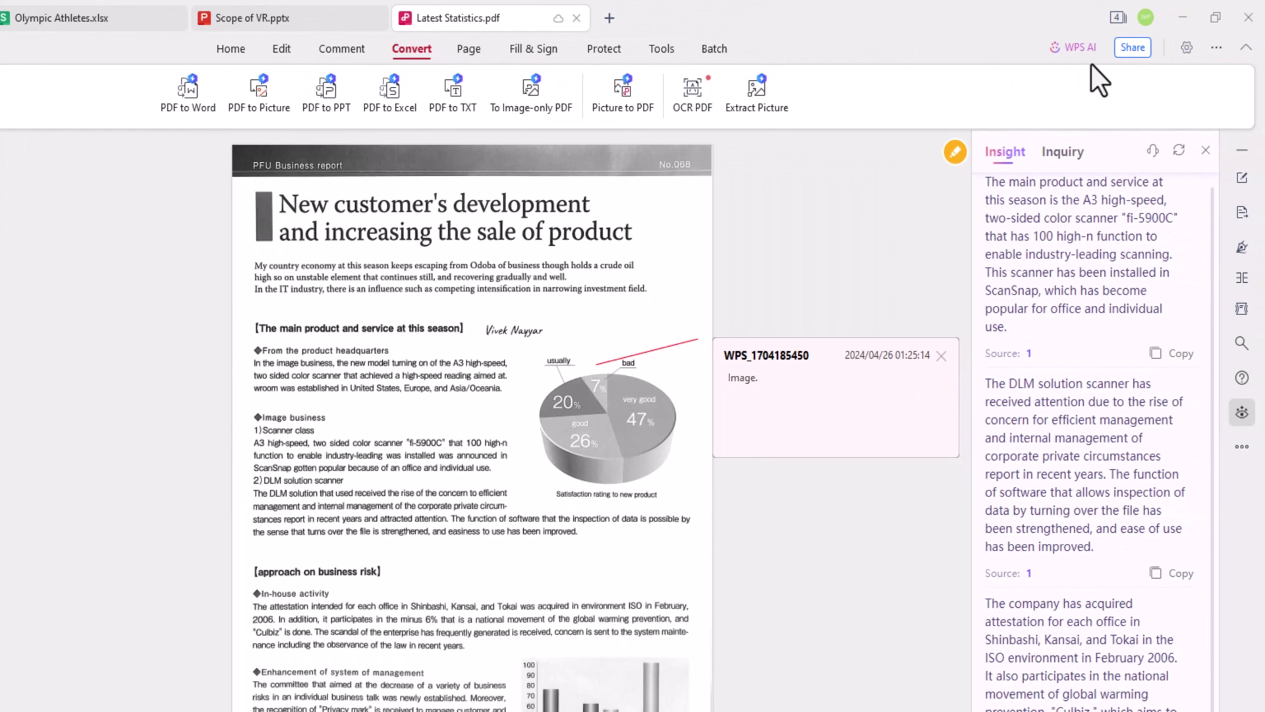
Step: Copy the view-only share link for Latest Statistics.pdf from Share & Collaborate
click(1132, 52)
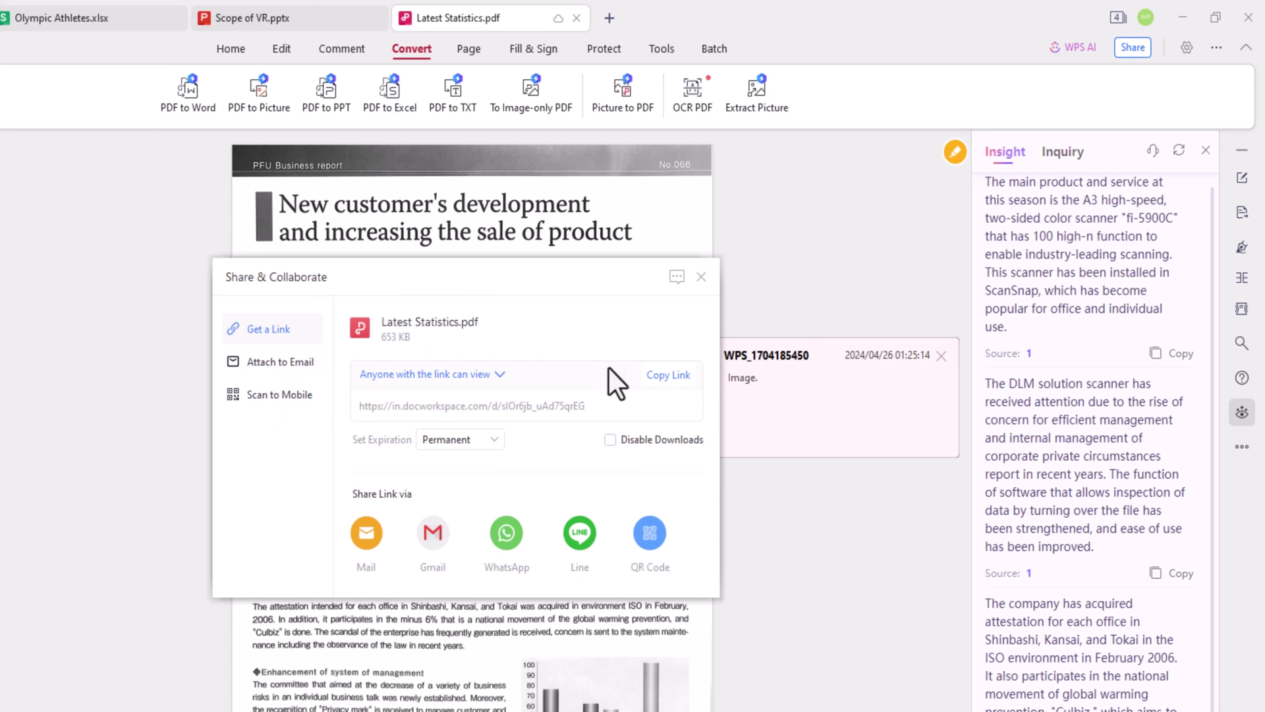
click(669, 375)
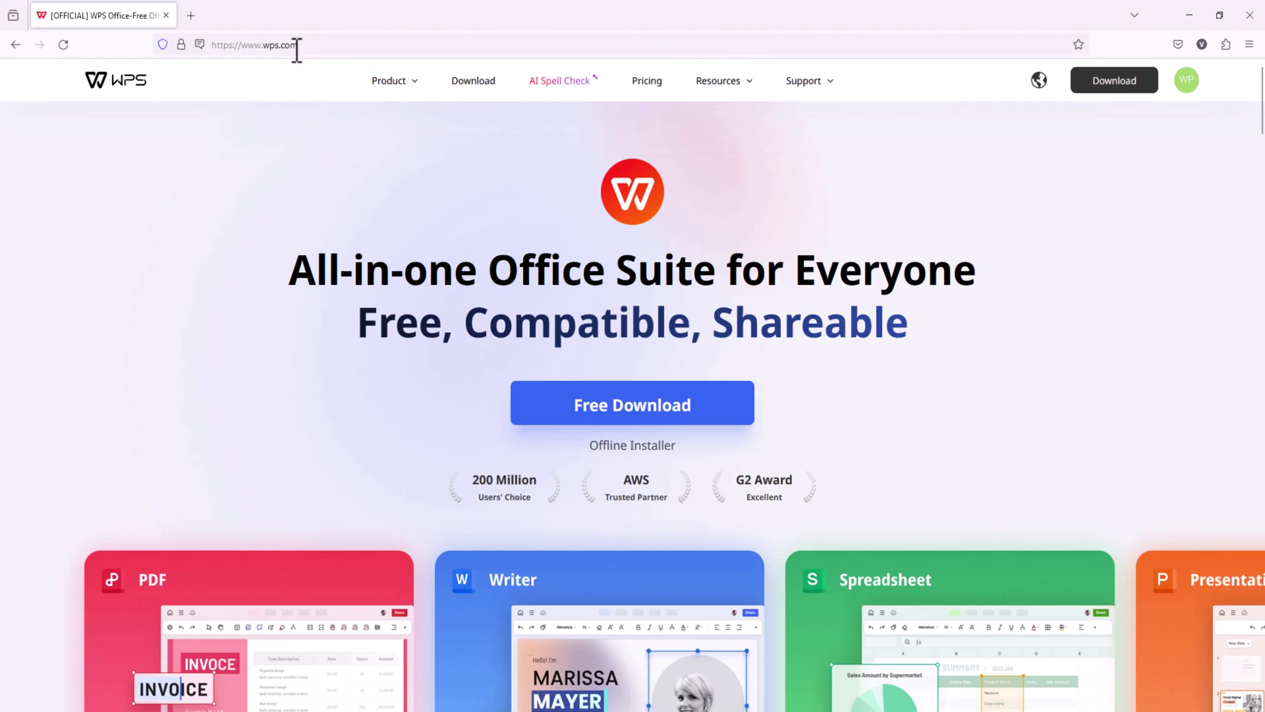
Step: Paste the copied share link into Firefox's address bar with Paste & Go
click(294, 49)
right_click(294, 48)
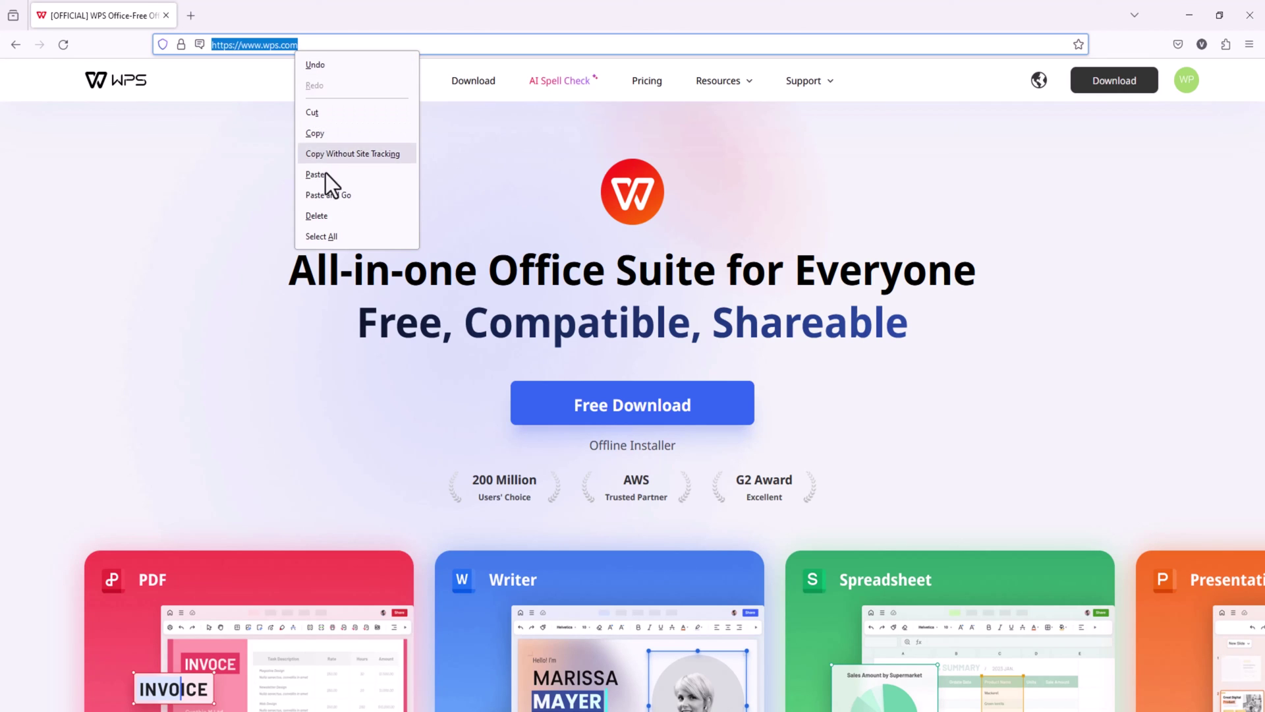